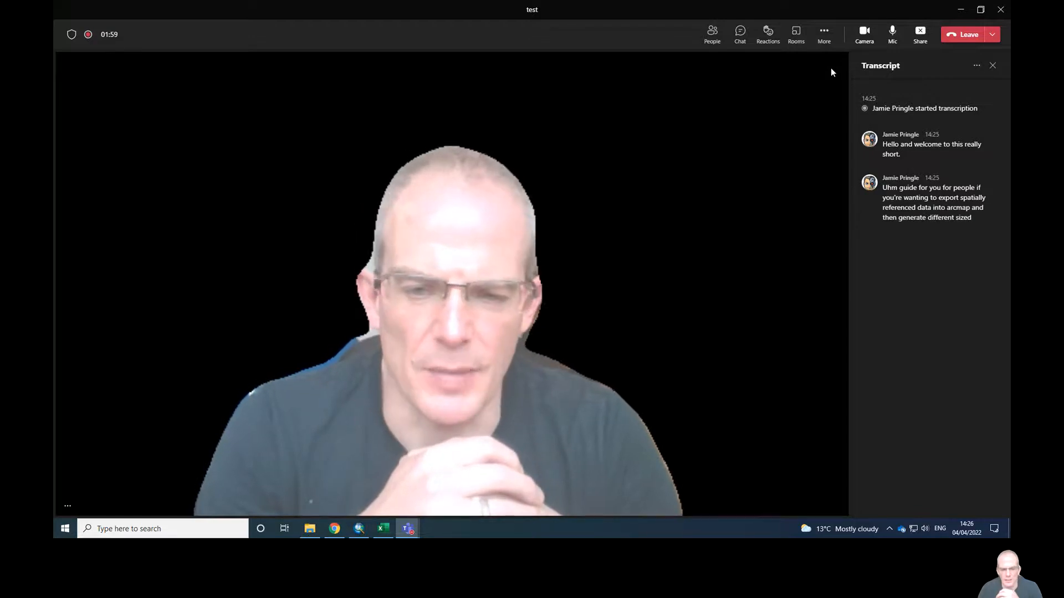
- Switch to the Excel workbook of XRF results and examine the sample, Easting, Northing and Pb Corrected columns
left_click(959, 11)
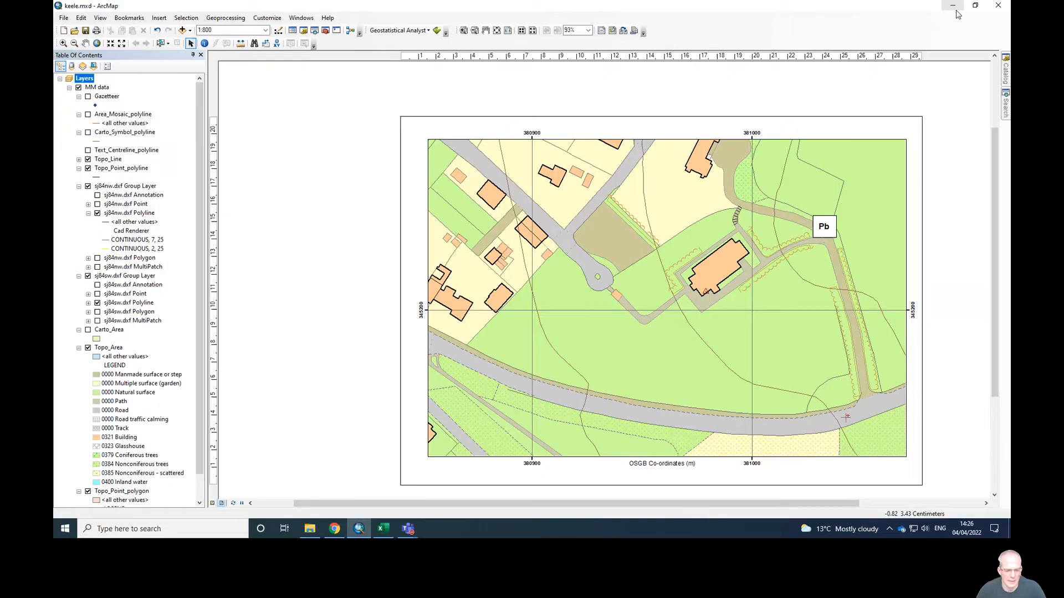
left_click(383, 530)
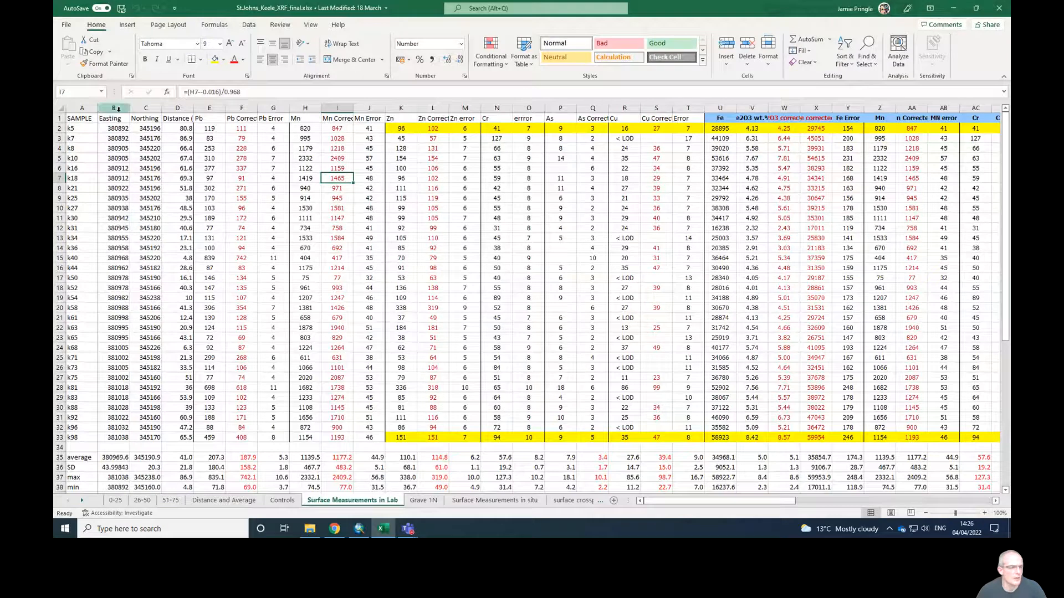
left_click_drag(115, 108, 148, 108)
left_click(119, 141)
left_click(153, 140)
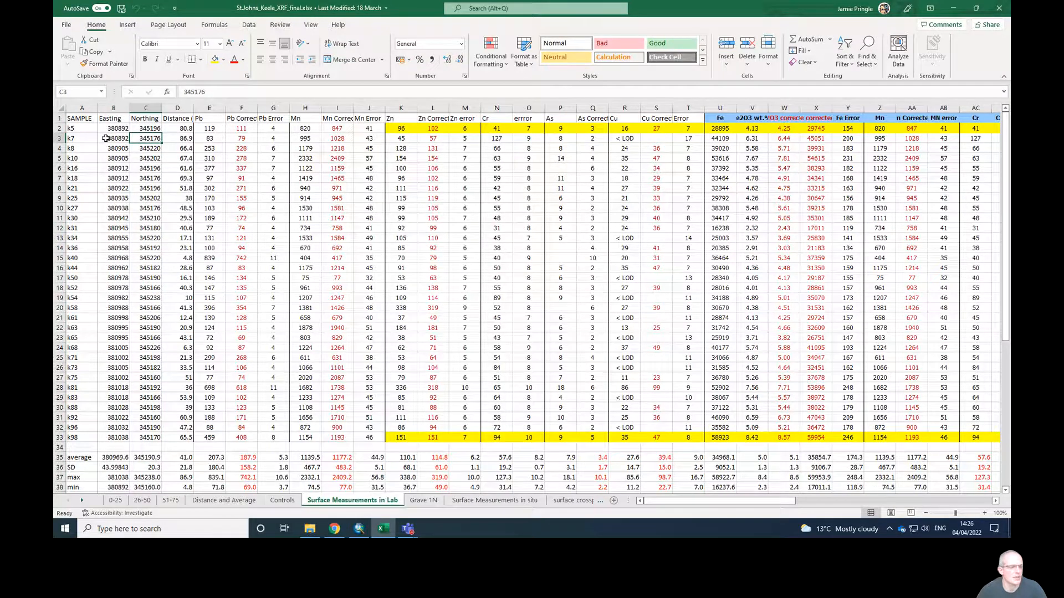
left_click_drag(77, 128, 78, 327)
left_click(82, 137)
left_click(117, 130)
left_click(145, 131)
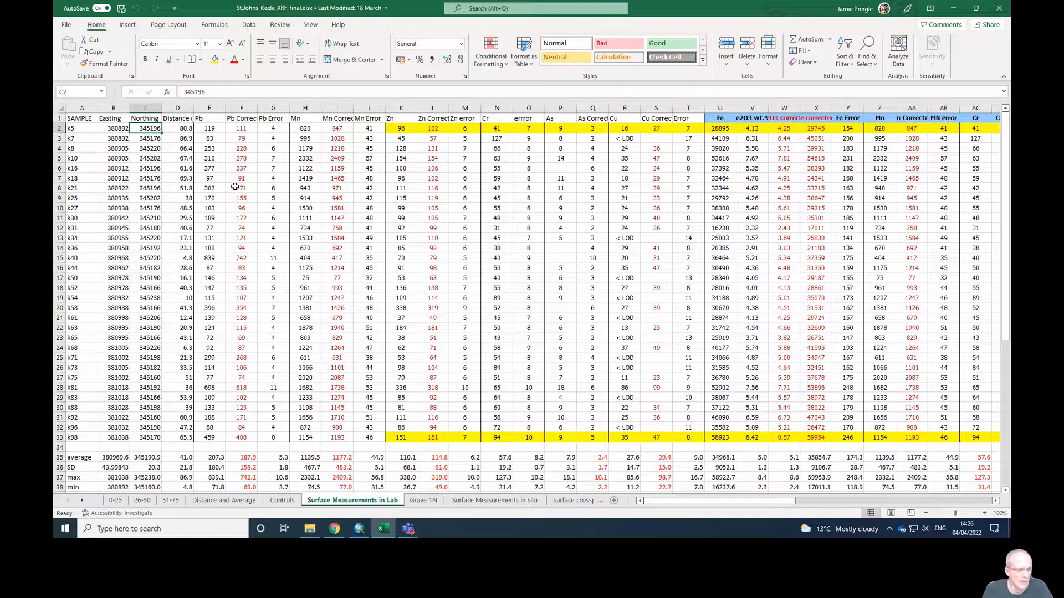
left_click(246, 108)
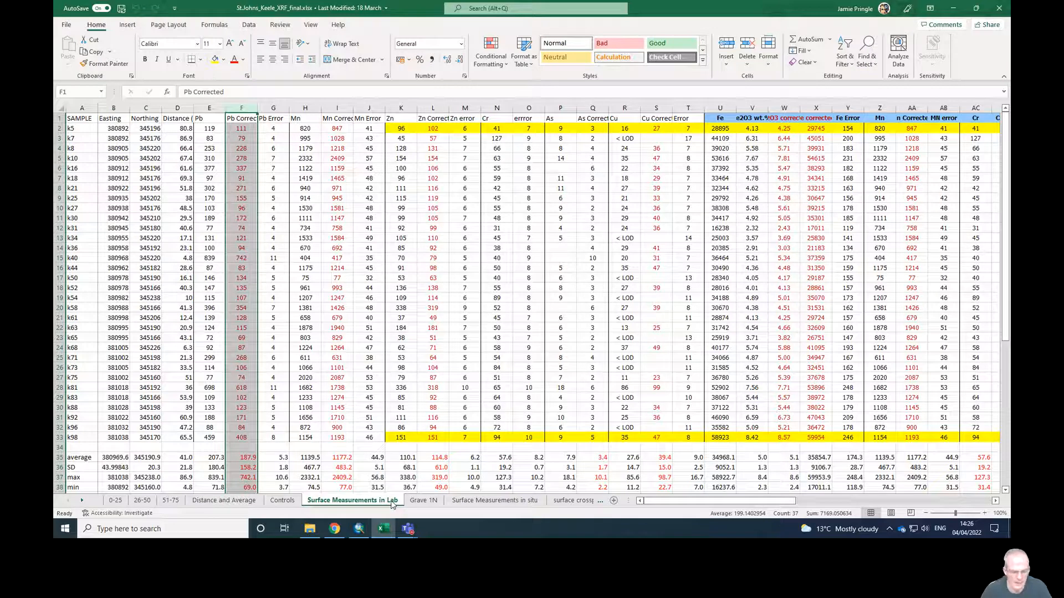
- Look through the 0-25, Controls and Grave 1N sheets, and return to the Surface Measurements in Lab sheet
left_click(115, 501)
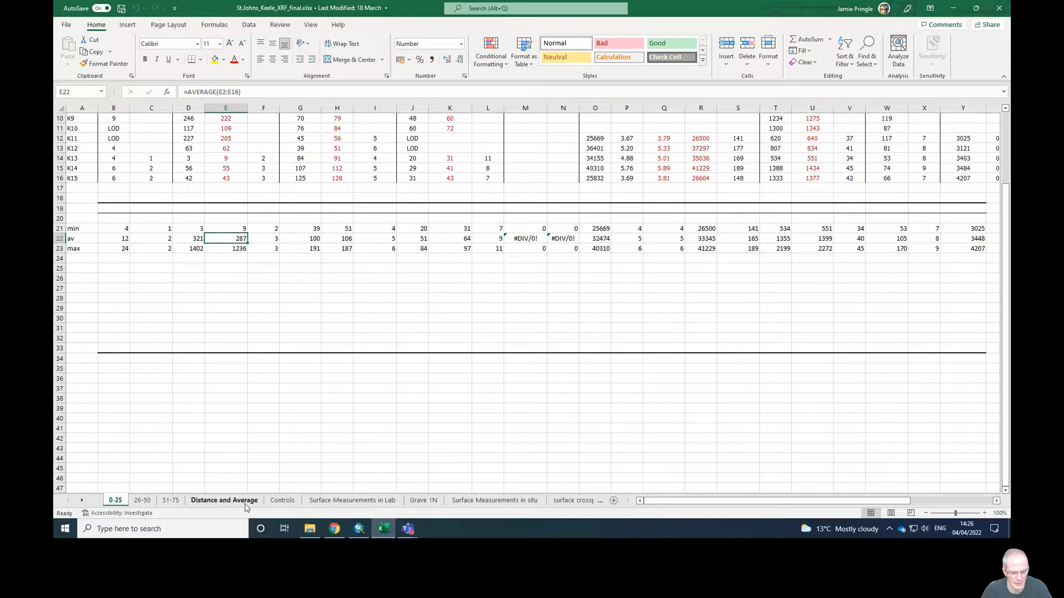
left_click(282, 501)
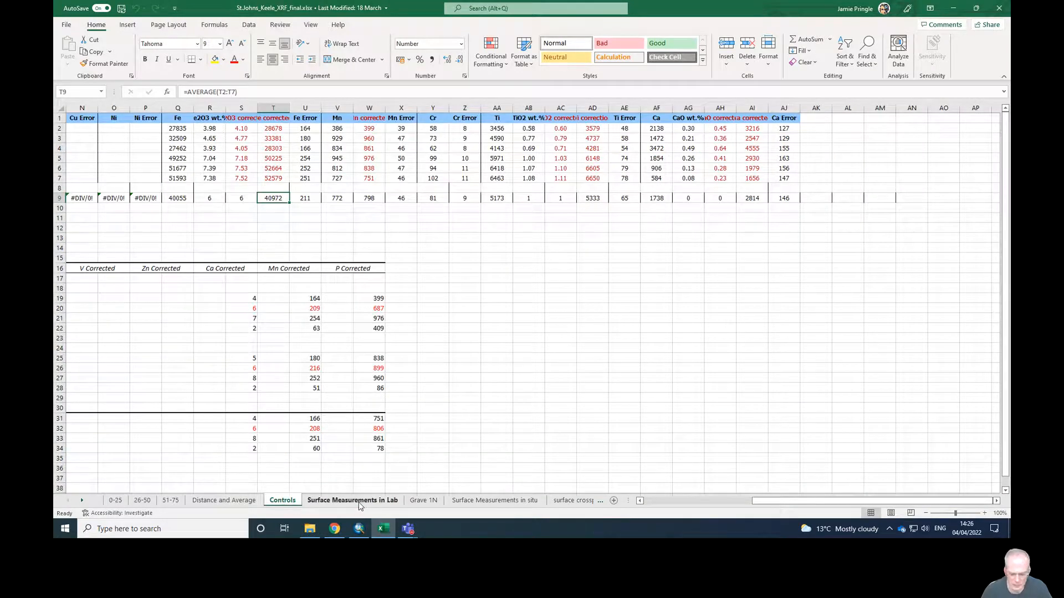
left_click(422, 502)
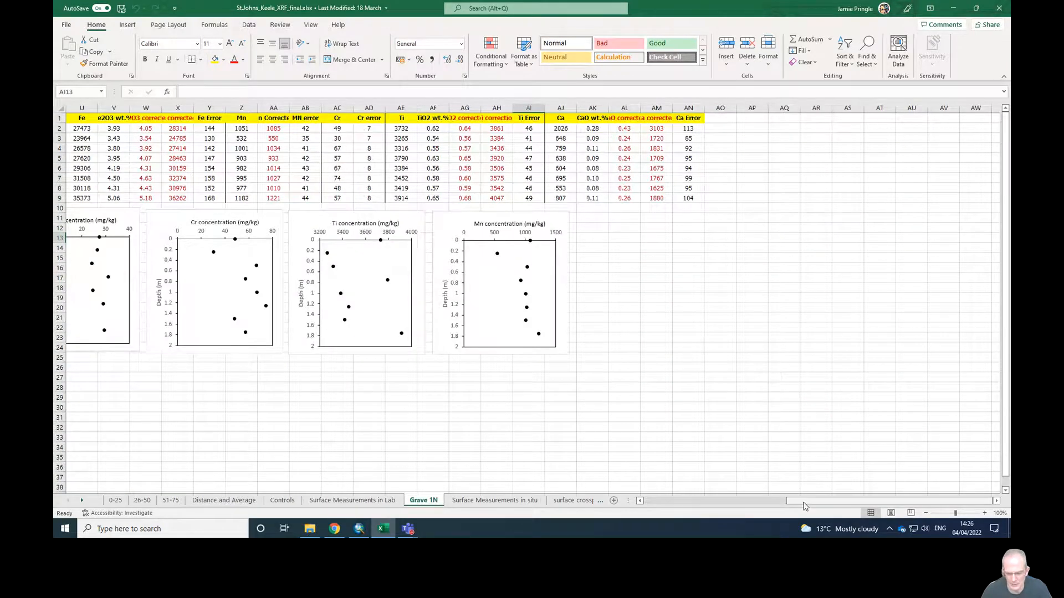
left_click_drag(792, 500, 649, 501)
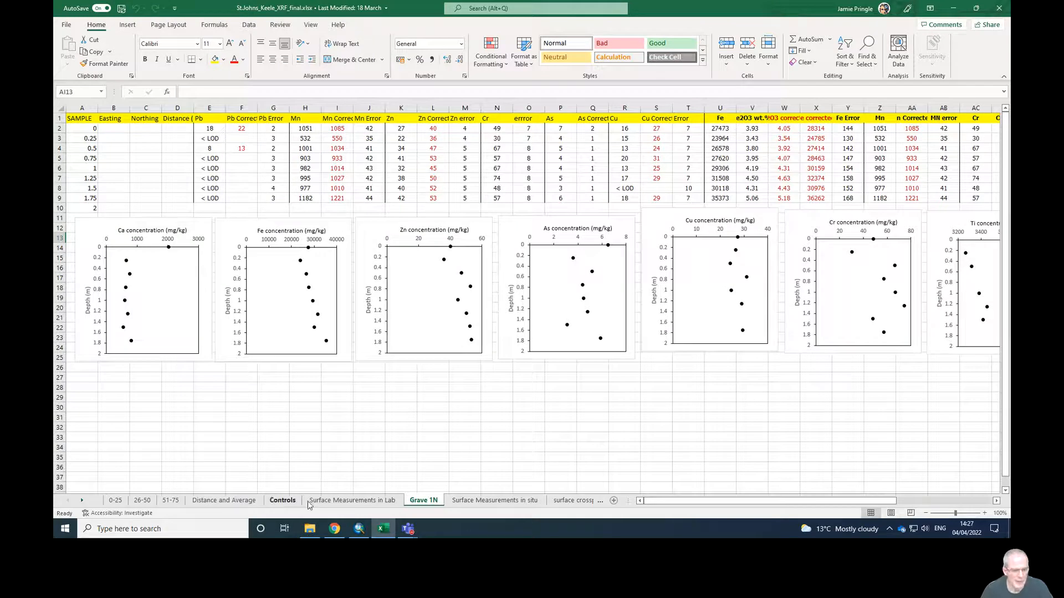
left_click(309, 501)
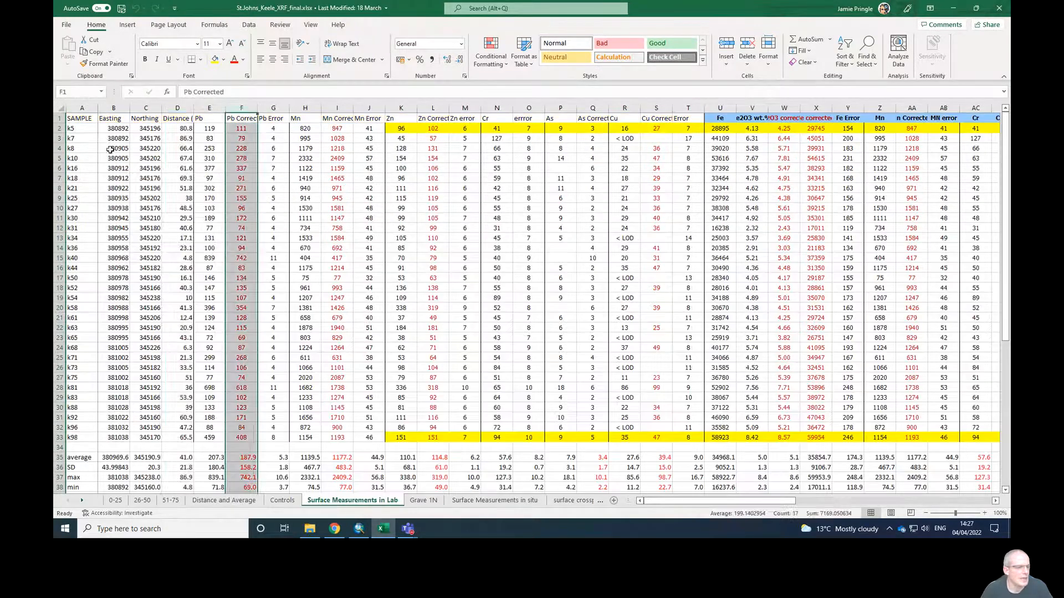
- Copy the SAMPLE, Easting and Northing columns together with the corrected Pb, Mn, Zn, As and Cu columns
left_click(82, 108)
left_click_drag(82, 108, 144, 106)
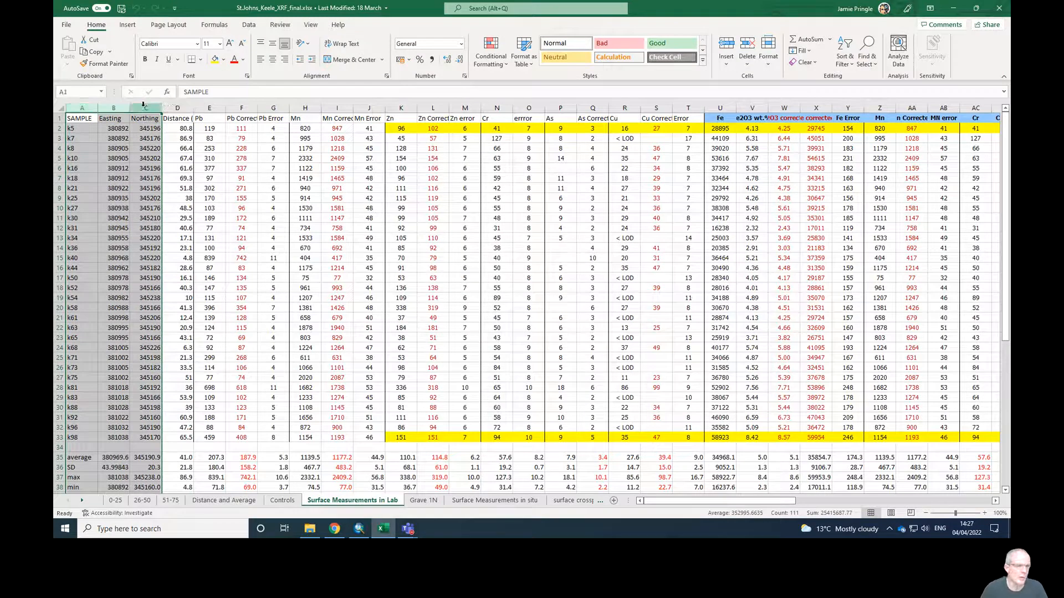
left_click(242, 107, "ctrl")
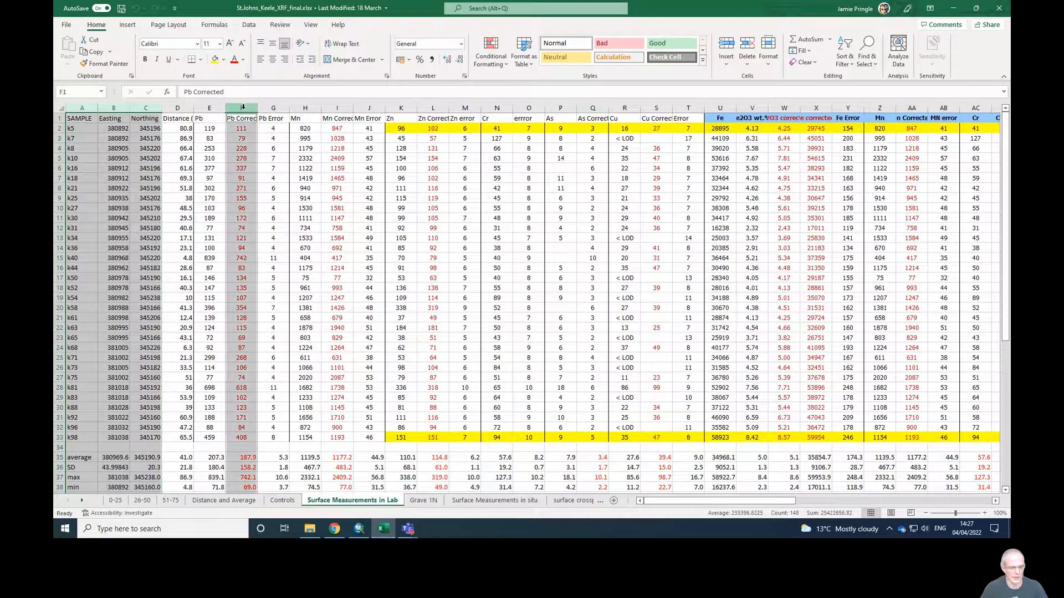
left_click(337, 107, "ctrl")
left_click(434, 107, "ctrl")
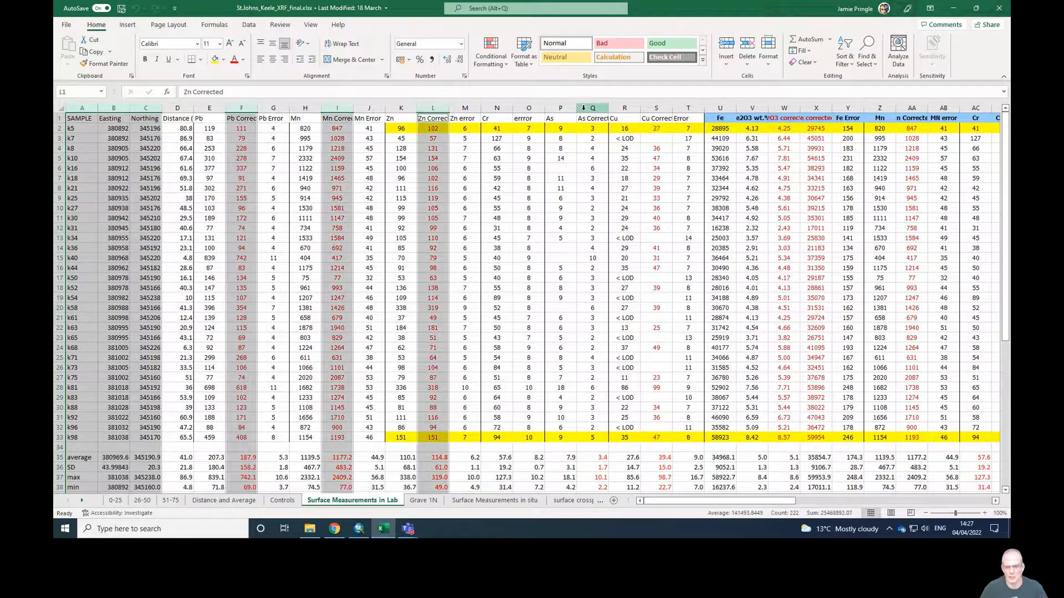
left_click(592, 108, "ctrl")
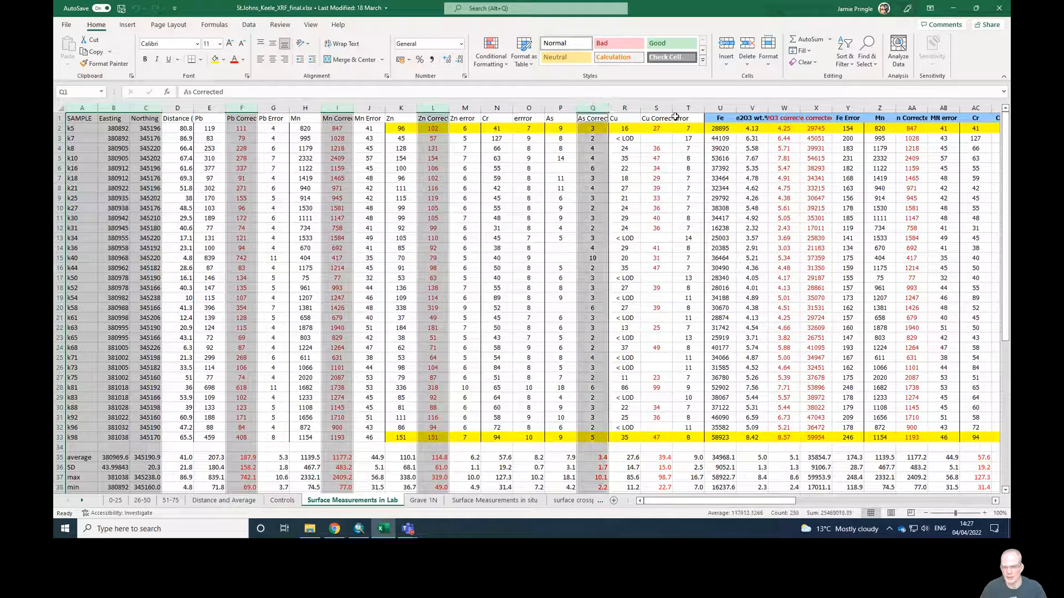
left_click(658, 107, "ctrl")
key("ctrl+c")
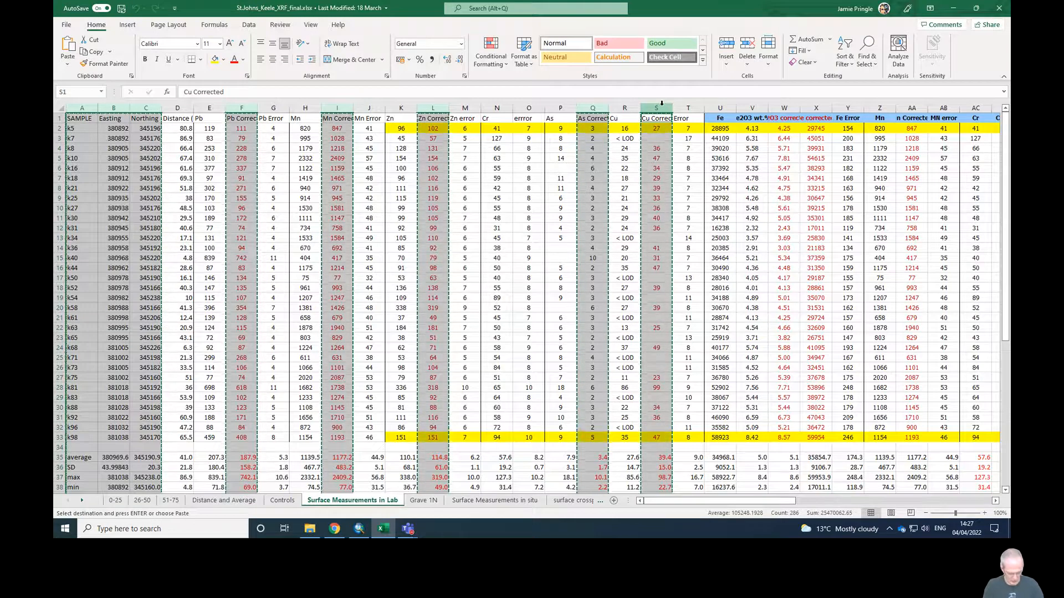
- Create a new blank workbook and paste the copied columns into it from A1 as values only
key("ctrl+n")
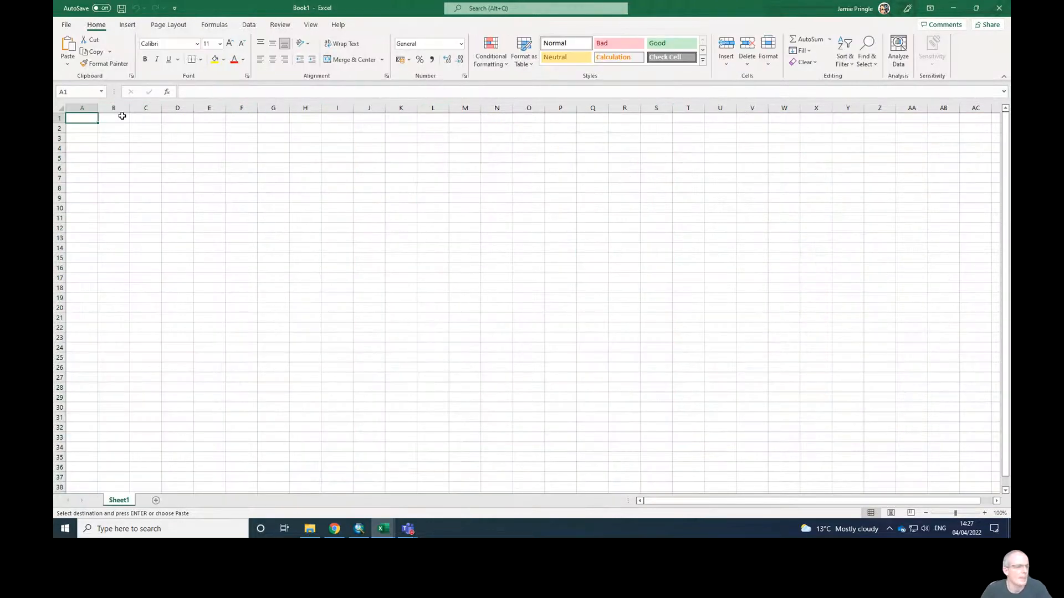
left_click(67, 61)
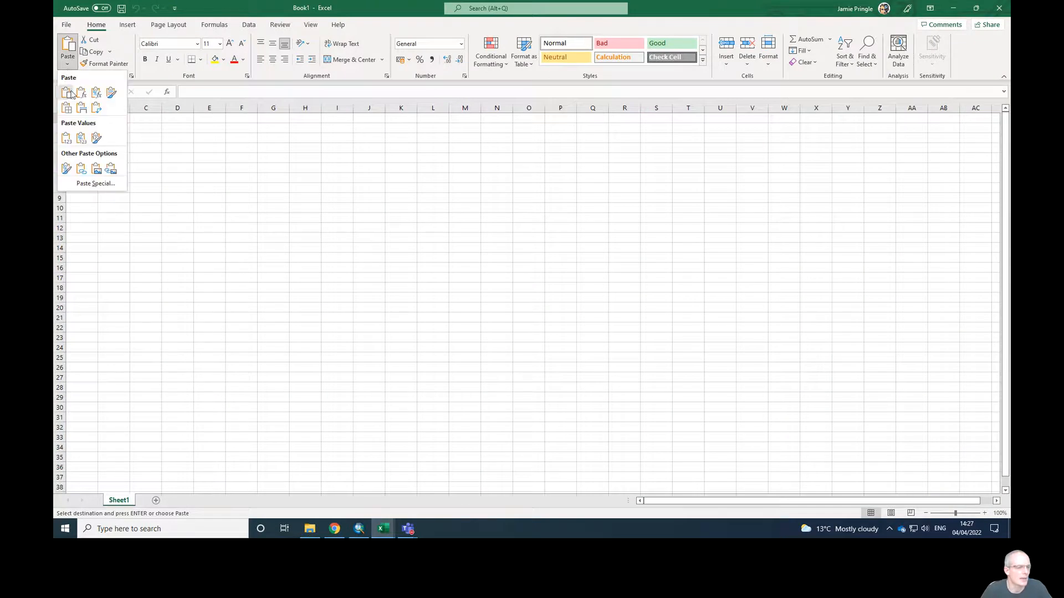
left_click(65, 138)
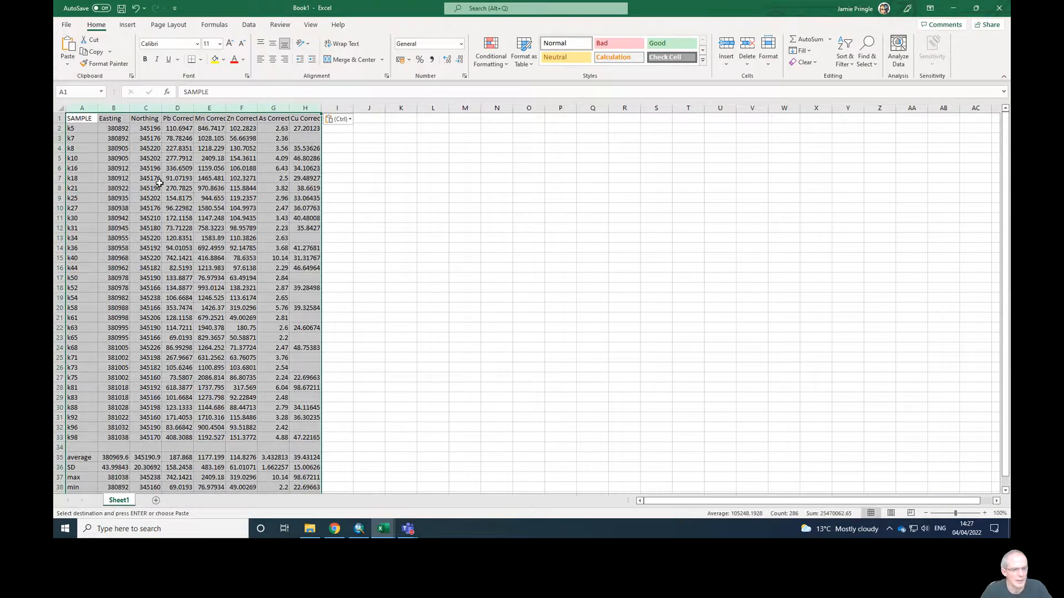
left_click(158, 187)
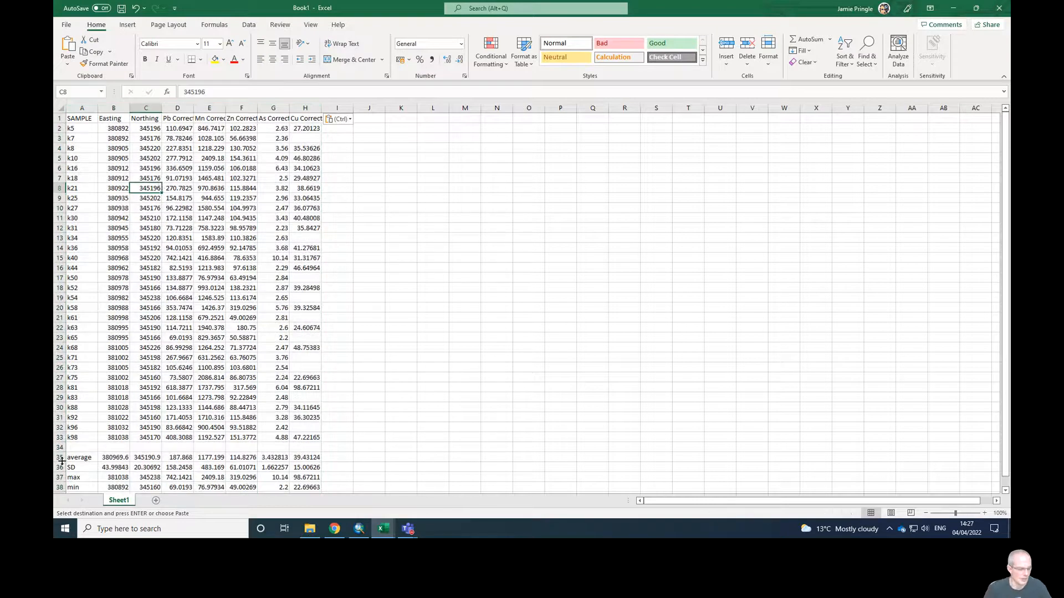
- Clear the average, SD, max and min summary rows beneath the sample data, rows 34 to 38
left_click(60, 308)
left_click_drag(60, 447, 60, 485)
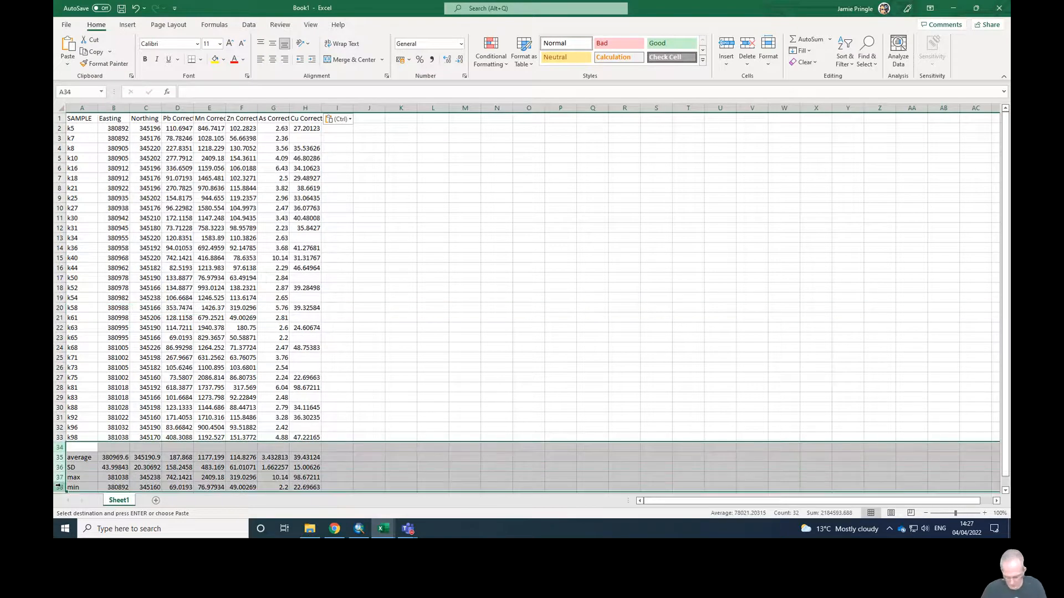
key("Delete")
left_click(81, 450)
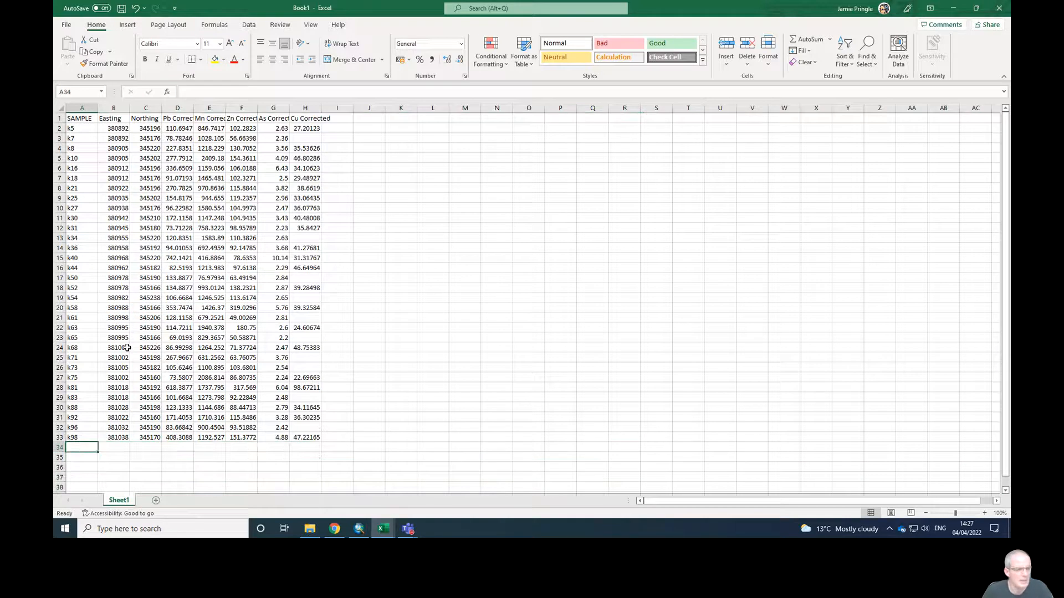
- Shorten the headers in D1, E1 and F1 to Pb, Mn and Zn by removing the word Corrected
left_click(173, 117)
left_click_drag(192, 91, 224, 92)
key("Delete")
key("Tab")
double_click(196, 92)
key("Delete")
key("Tab")
double_click(195, 92)
key("Delete")
key("Tab")
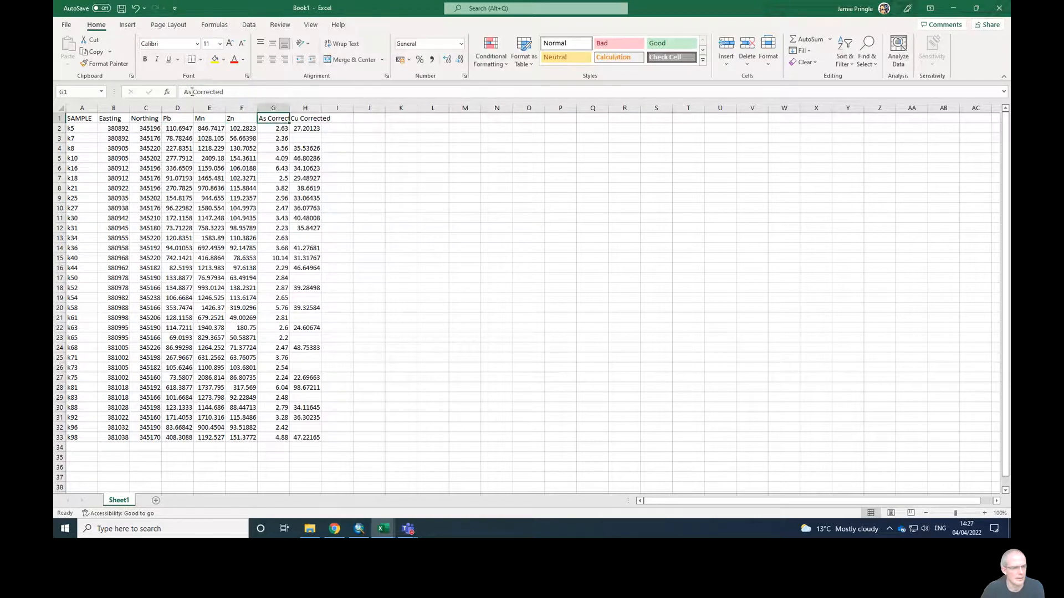
- Shorten the headers in G1 and H1 to As and Cu
double_click(195, 92)
key("Delete")
key("Tab")
left_click_drag(189, 92, 239, 89)
key("Delete")
left_click(360, 152)
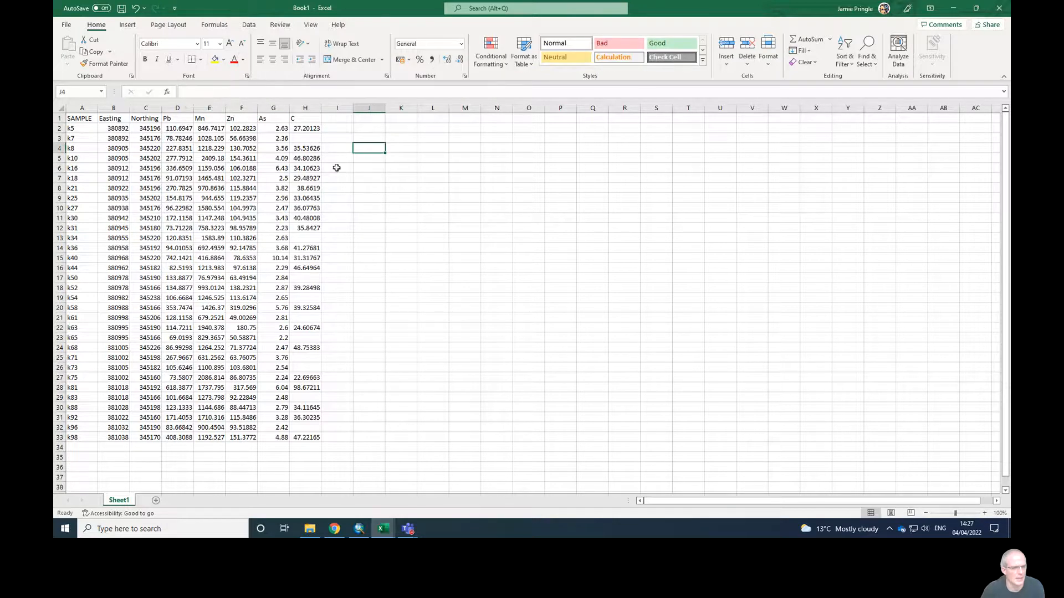
left_click(303, 118)
left_click(208, 93)
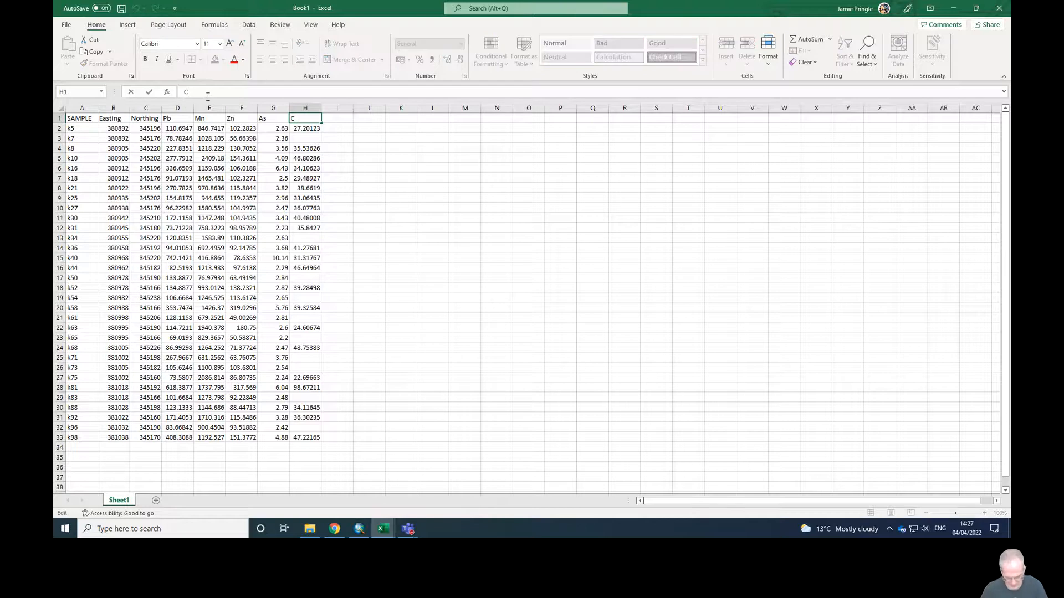
type("u")
key("Return")
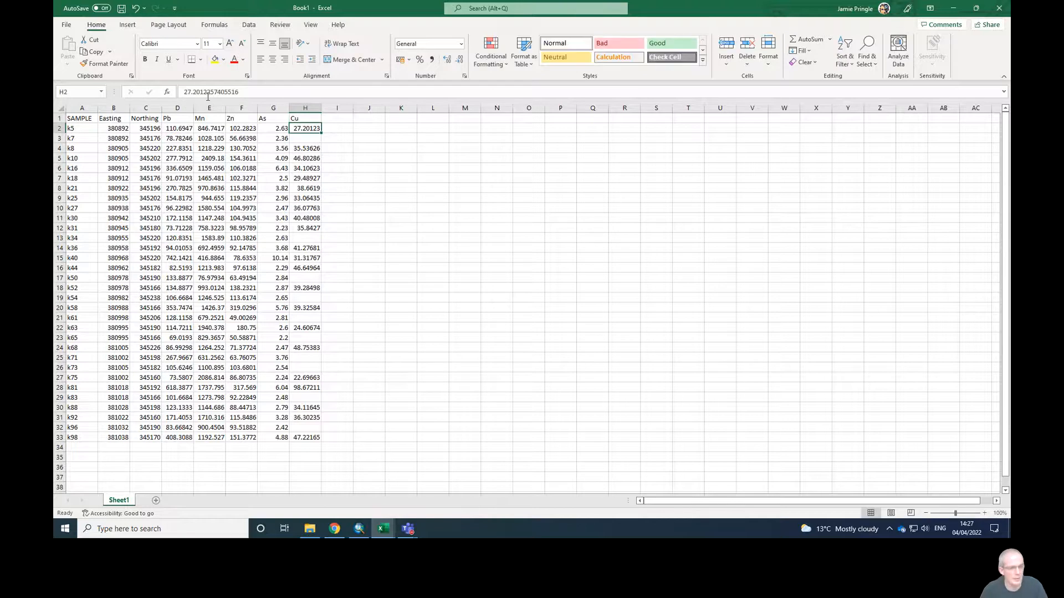
- Delete the rows of samples k7, k34, k50 and k54, which have no Cu value
right_click(61, 140)
left_click(63, 234)
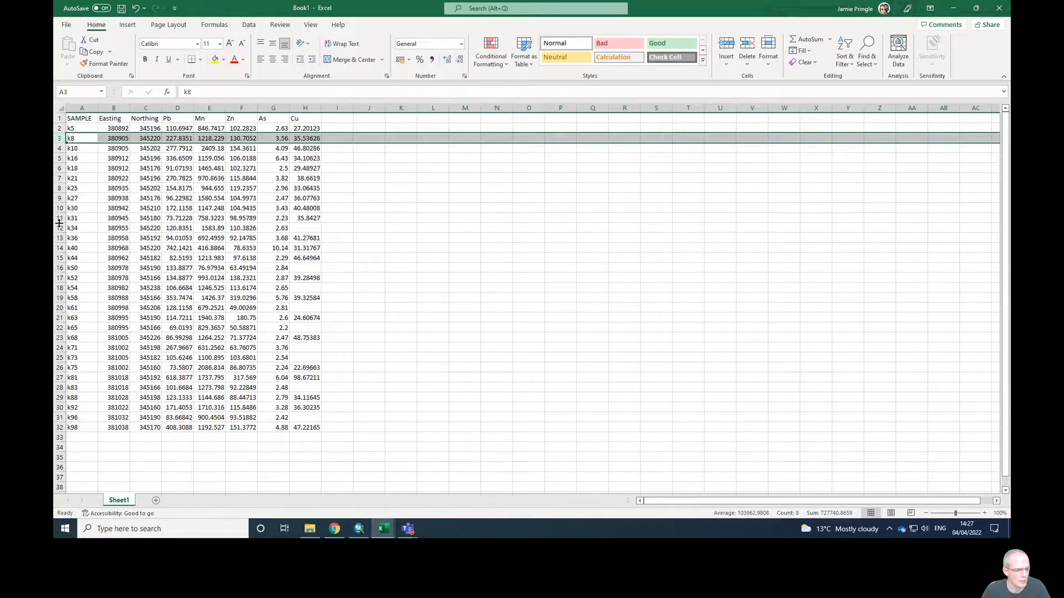
right_click(58, 227)
left_click(78, 324)
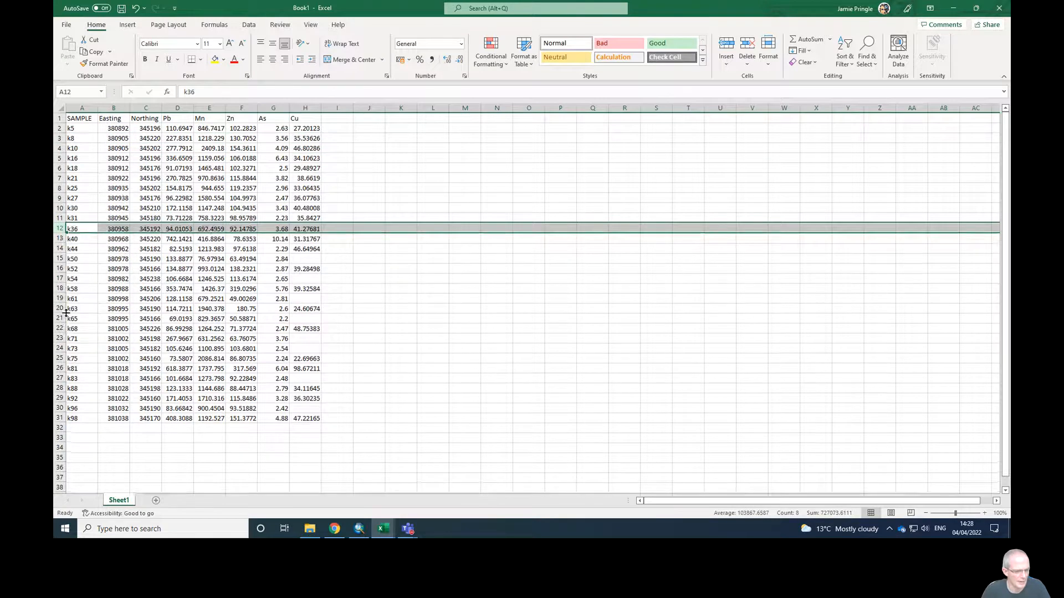
right_click(59, 258)
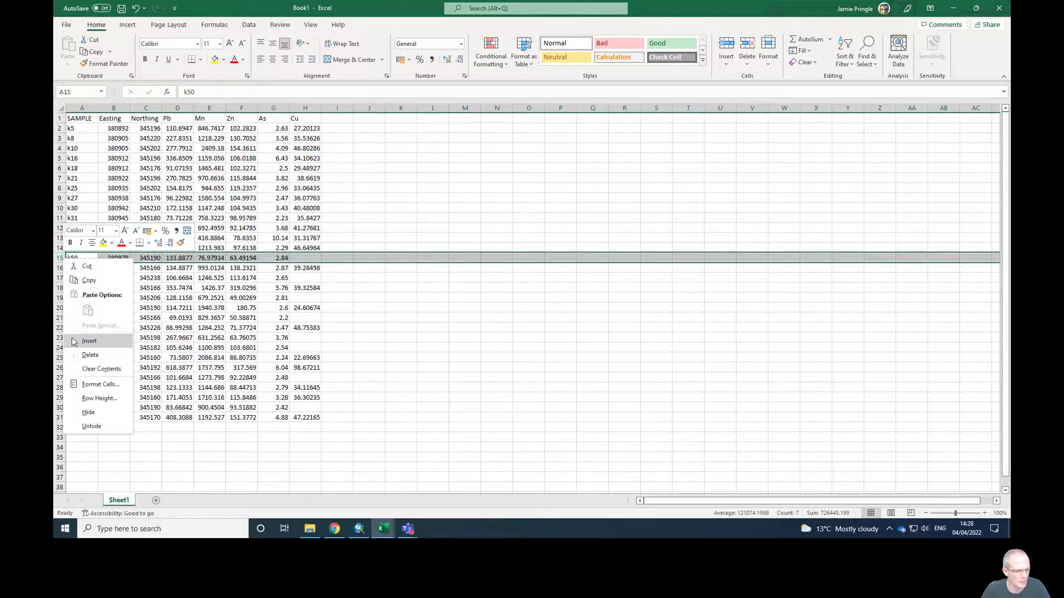
left_click(83, 354)
right_click(59, 268)
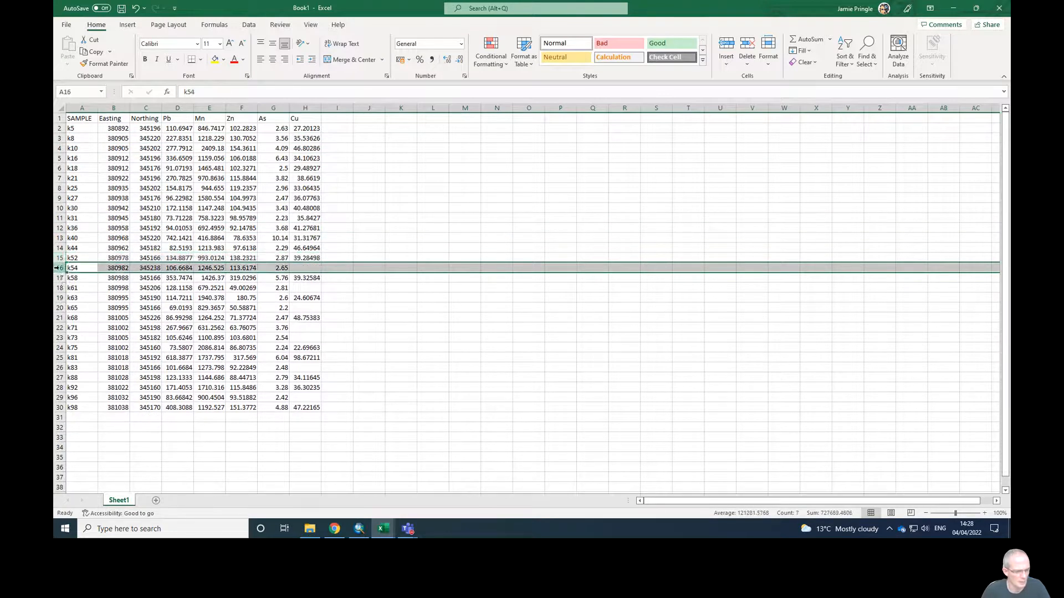
left_click(87, 364)
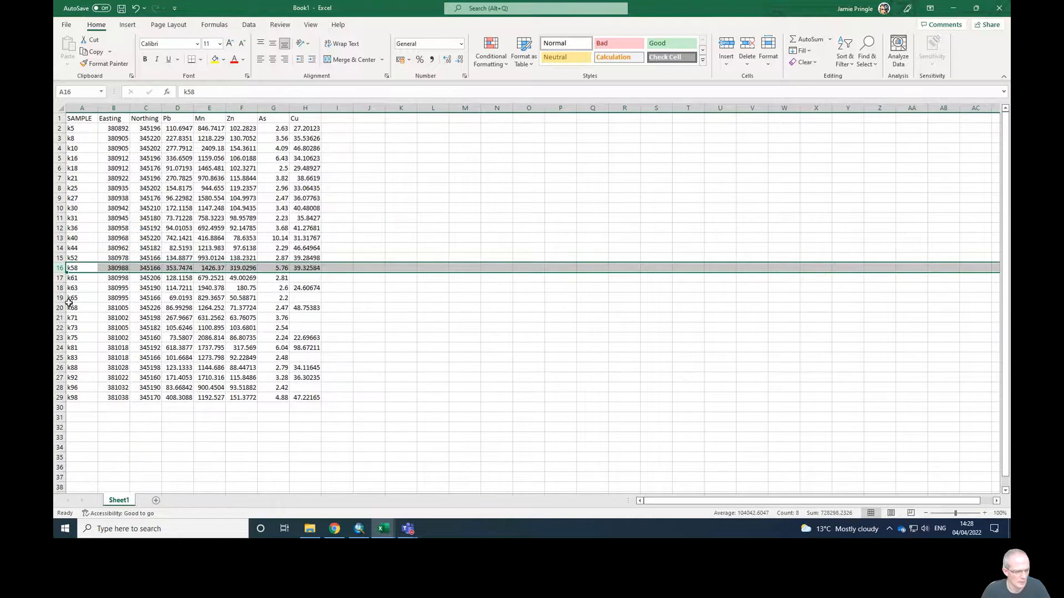
- Delete the rows of samples k61, k65, k71 and k73, which lack a Cu value
right_click(59, 278)
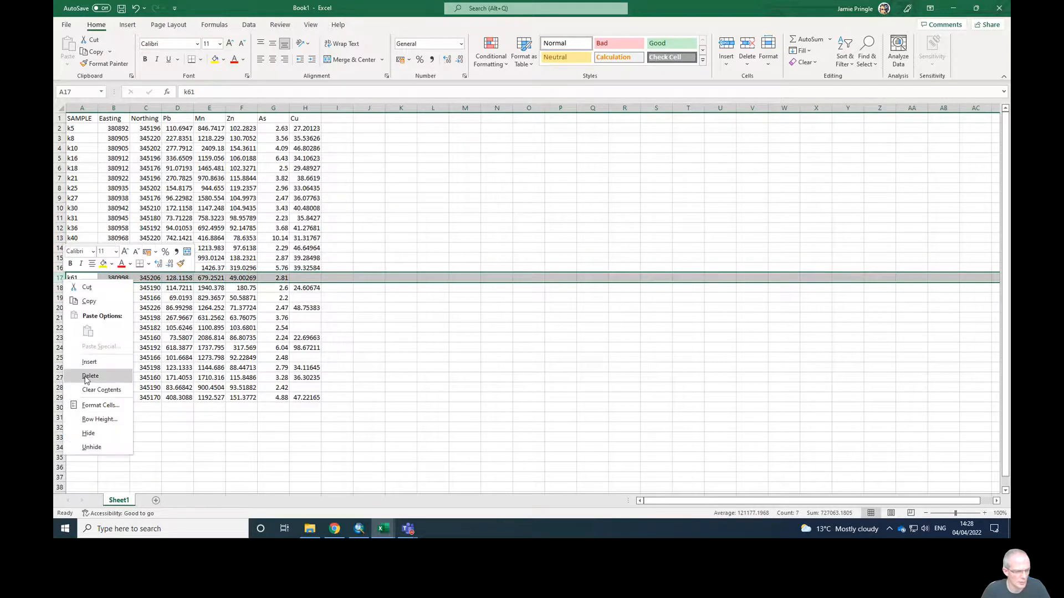
left_click(87, 373)
right_click(59, 288)
left_click(76, 379)
left_click_drag(58, 298, 59, 308)
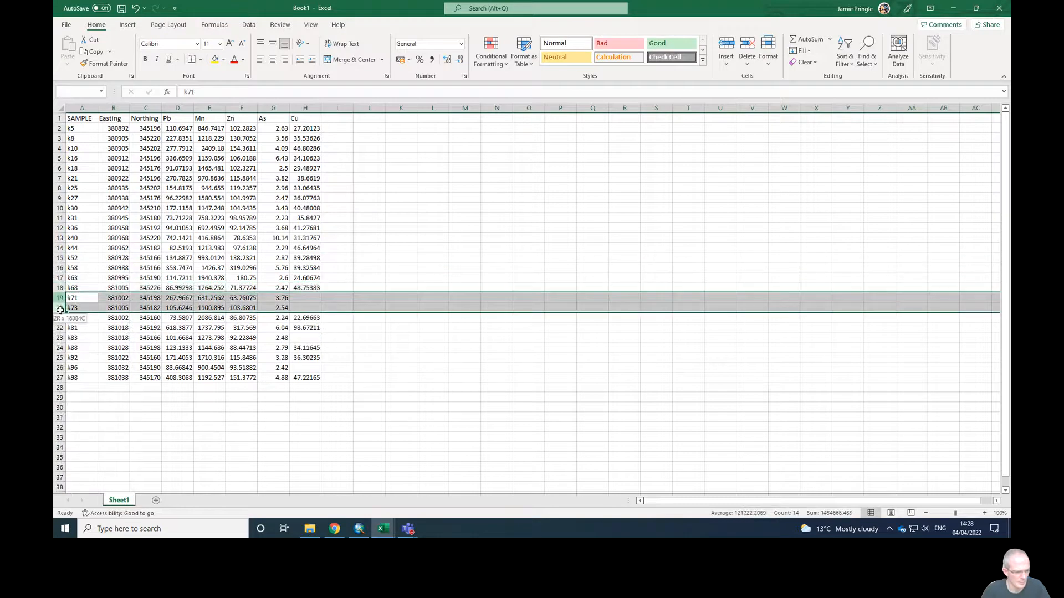
right_click(60, 310)
left_click(87, 407)
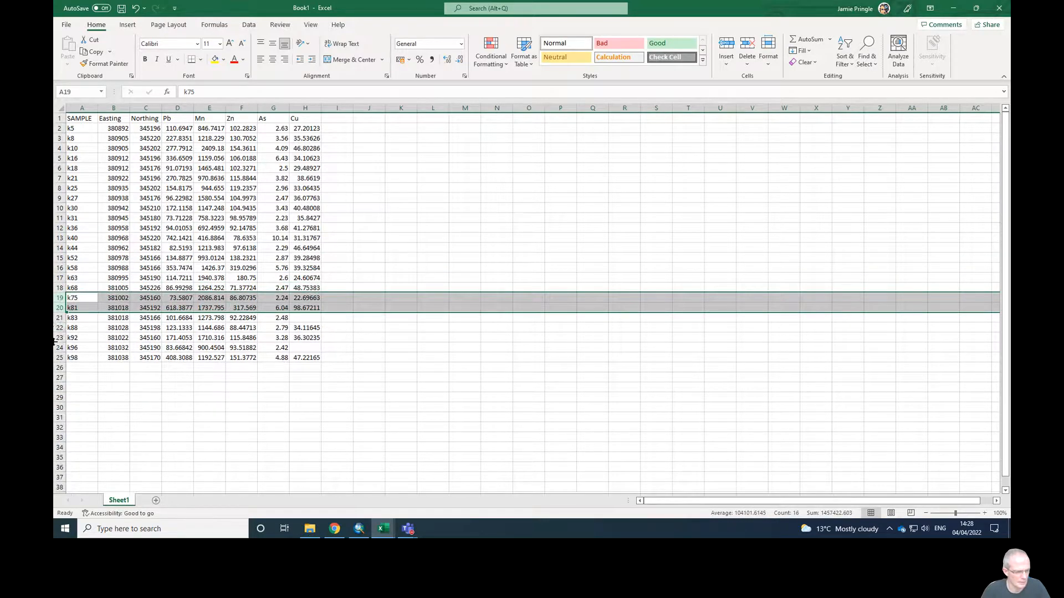
- Delete the remaining rows without a Cu value, samples k83 and k96
left_click(59, 318)
right_click(60, 318)
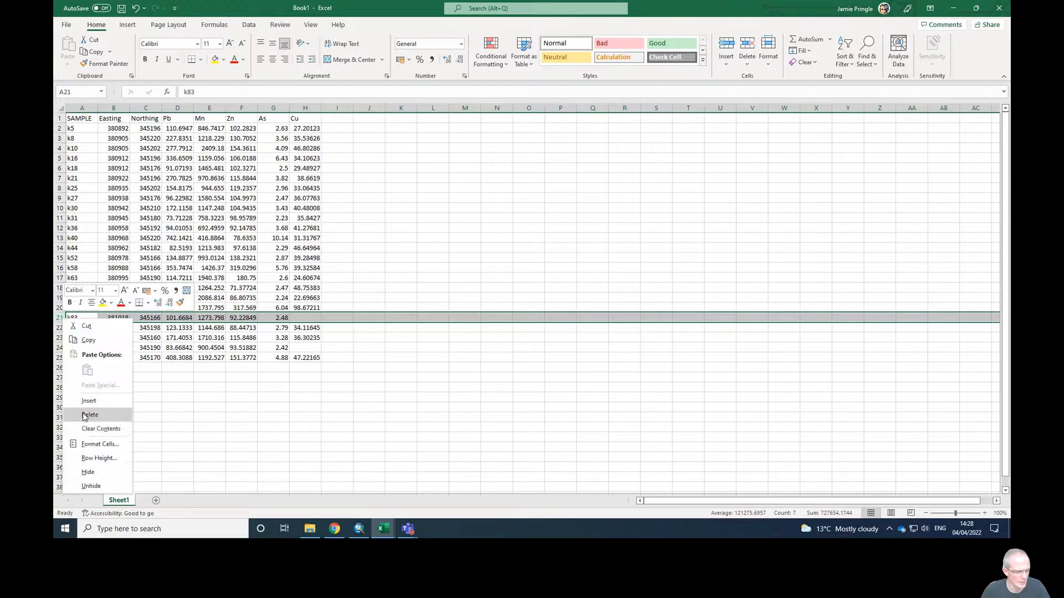
left_click(87, 414)
left_click(60, 339)
right_click(60, 339)
left_click(83, 435)
- Format the Pb, Mn, Zn, As and Cu values in D2:H23 to show two decimal places
left_click(306, 107)
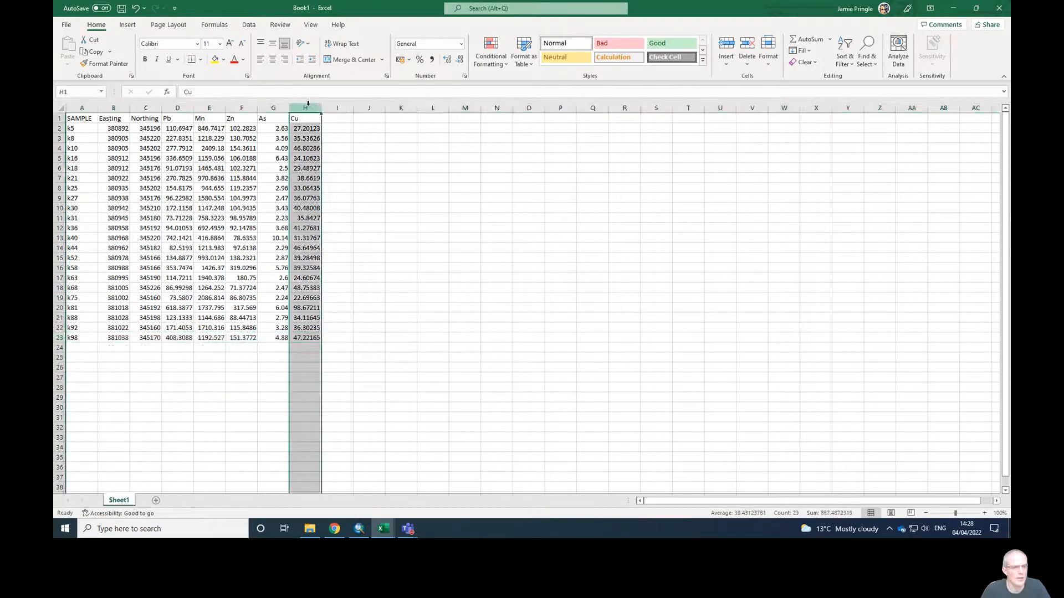
left_click_drag(305, 128, 305, 337)
left_click(460, 59)
left_click(460, 59)
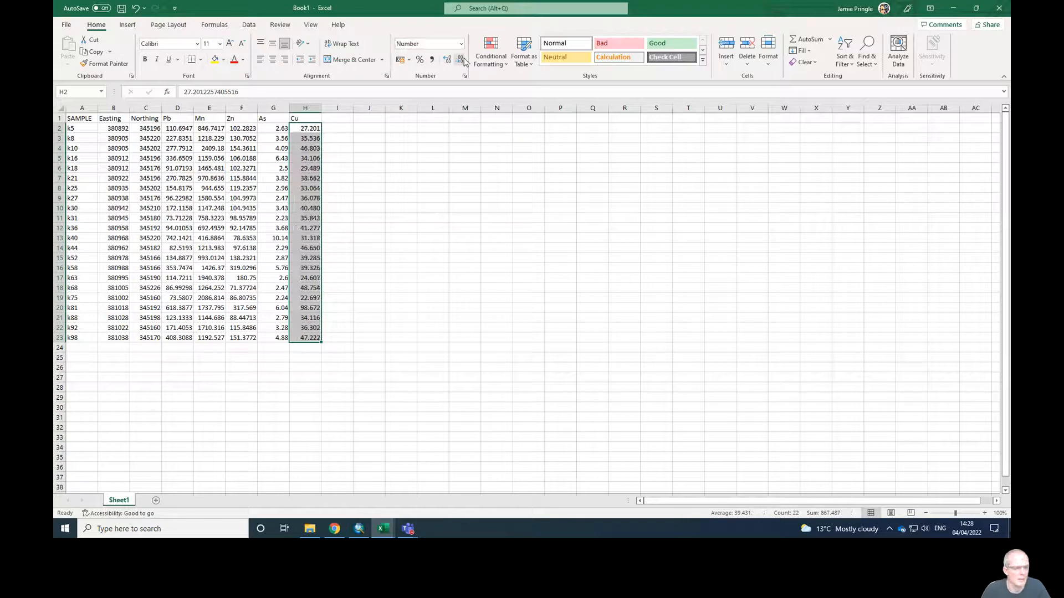
left_click_drag(167, 128, 280, 337)
left_click(460, 59)
left_click(460, 60)
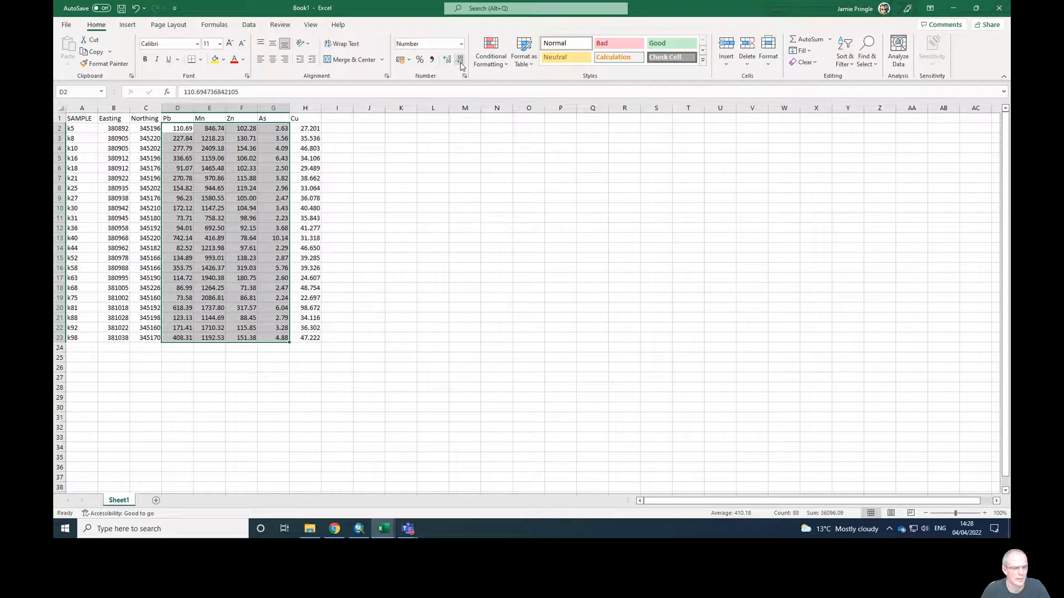
left_click_drag(308, 128, 306, 338)
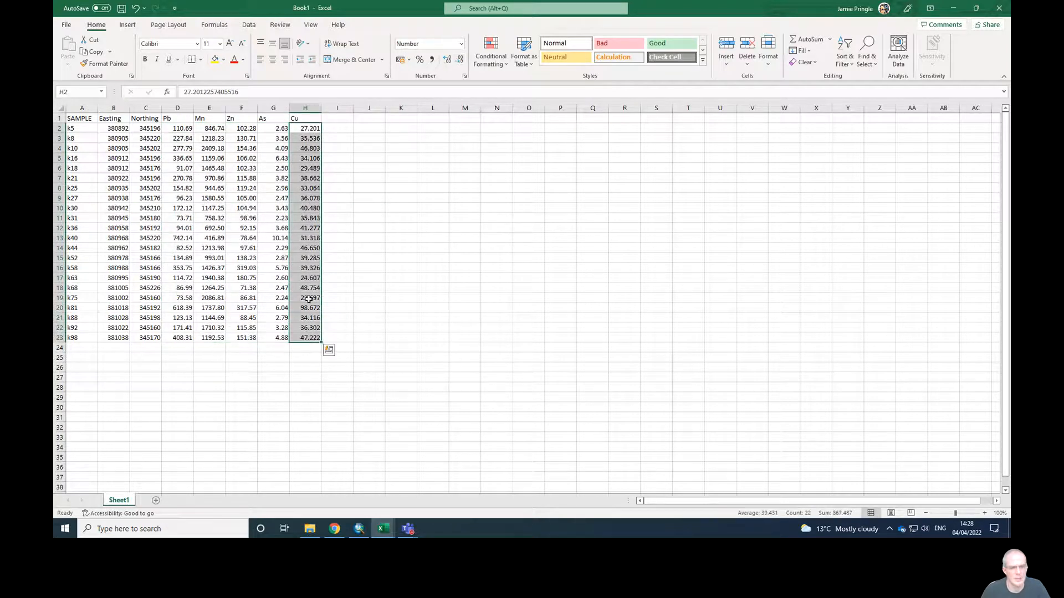
left_click(460, 59)
left_click(338, 148)
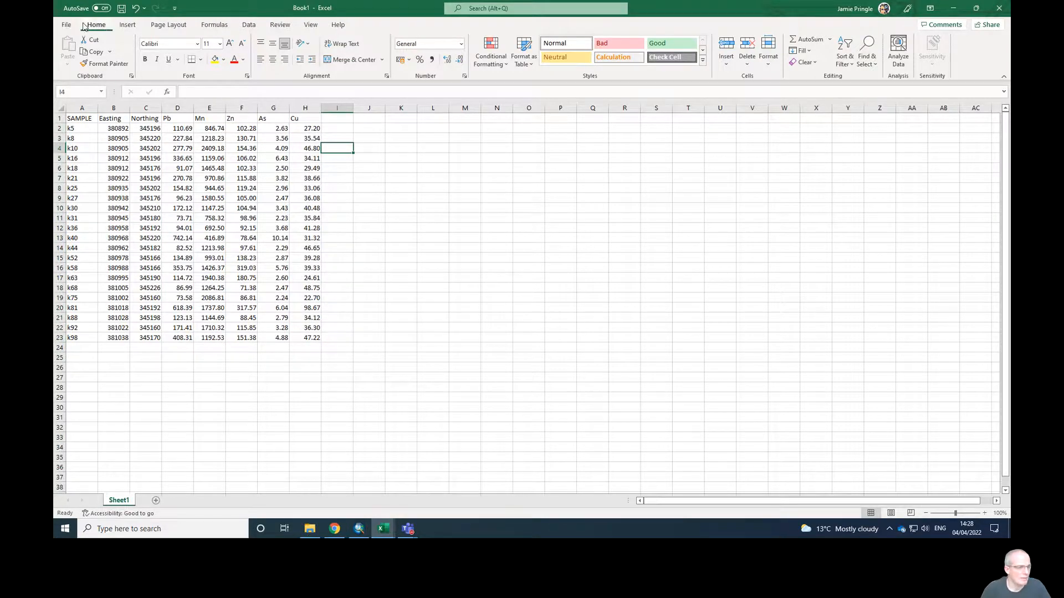
- Start saving the workbook to the university OneDrive under the file name heavymetal
left_click(65, 25)
left_click(78, 158)
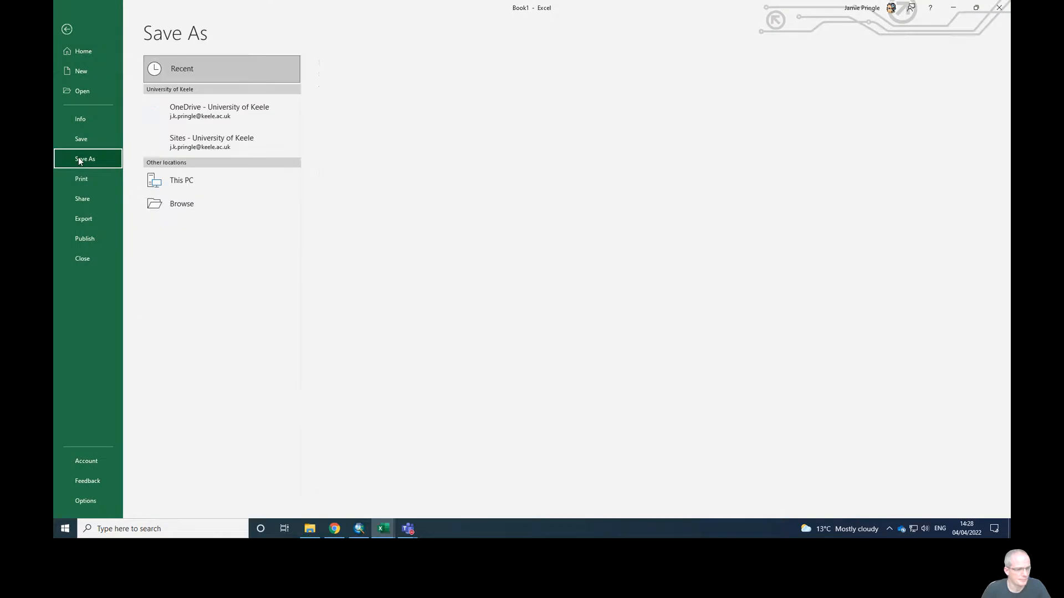
left_click(204, 109)
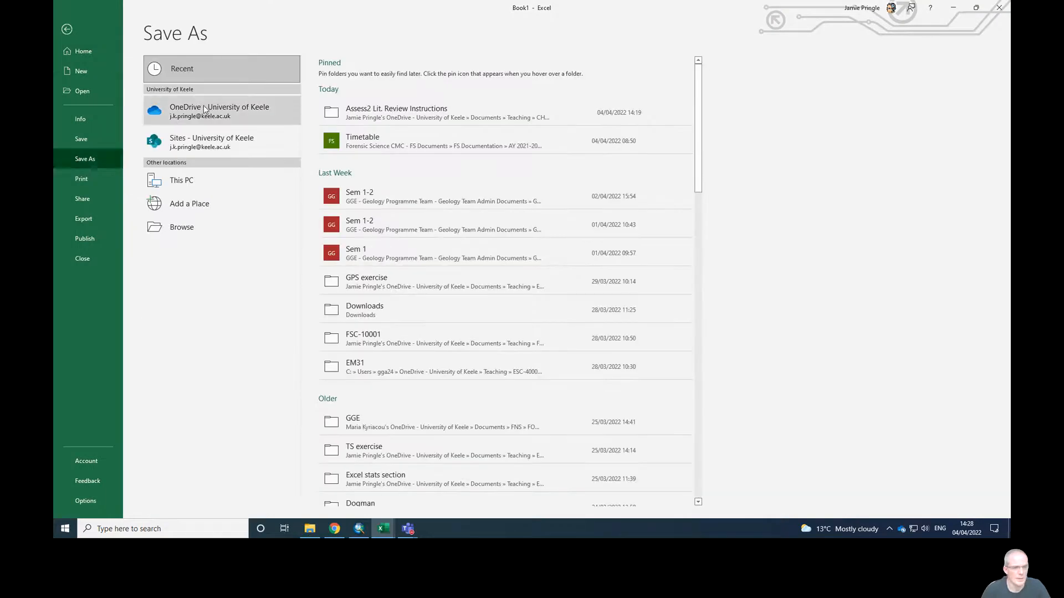
left_click(342, 80)
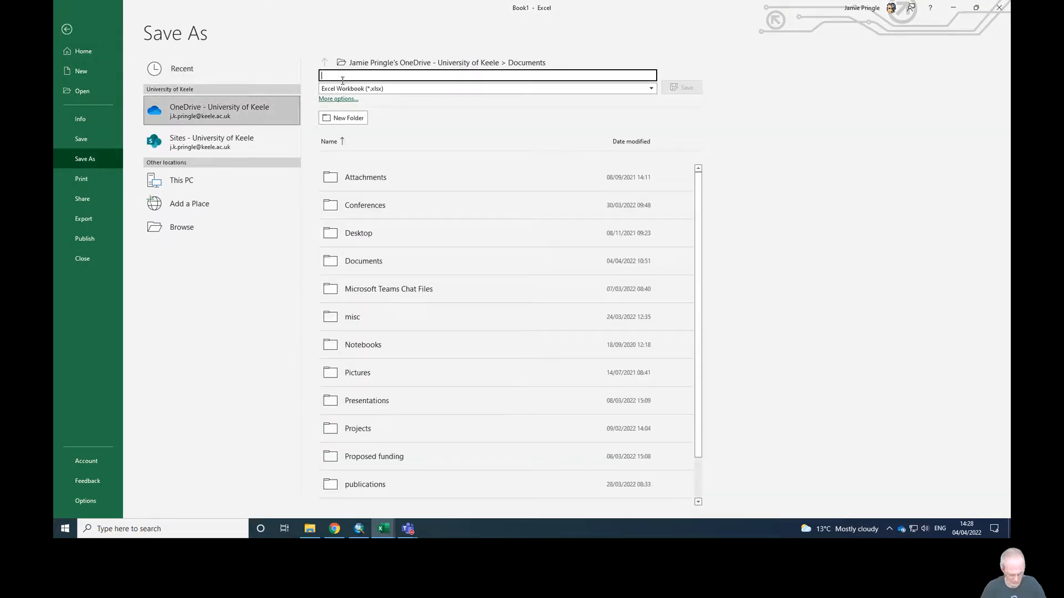
type("heavymetal")
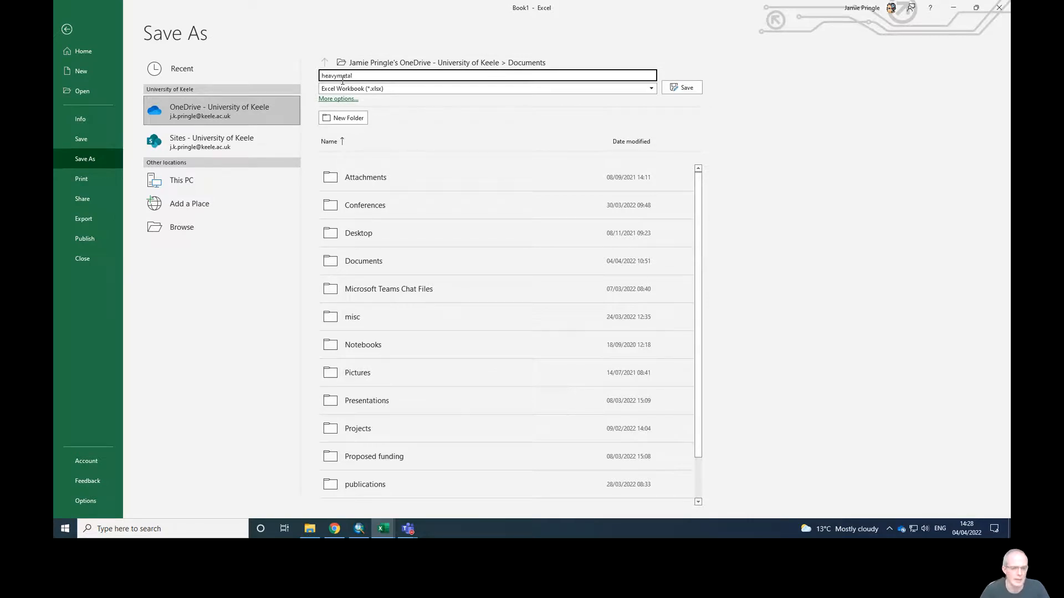
- Set the save location to Teaching > CHE-30034 Forensic Geoscience > Assessments > Assess2 Lit. Review Instructions
scroll(433, 376, "down", 1)
scroll(421, 421, "down", 1)
double_click(387, 491)
scroll(405, 406, "down", 5)
scroll(407, 409, "down", 2)
scroll(407, 410, "up", 1)
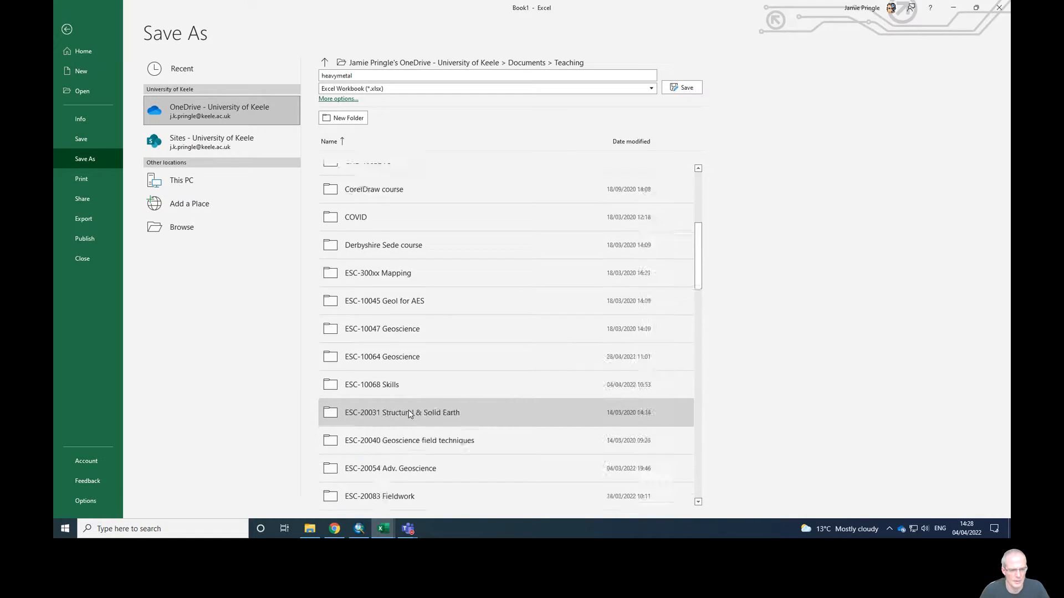
scroll(408, 410, "up", 3)
double_click(378, 205)
double_click(378, 205)
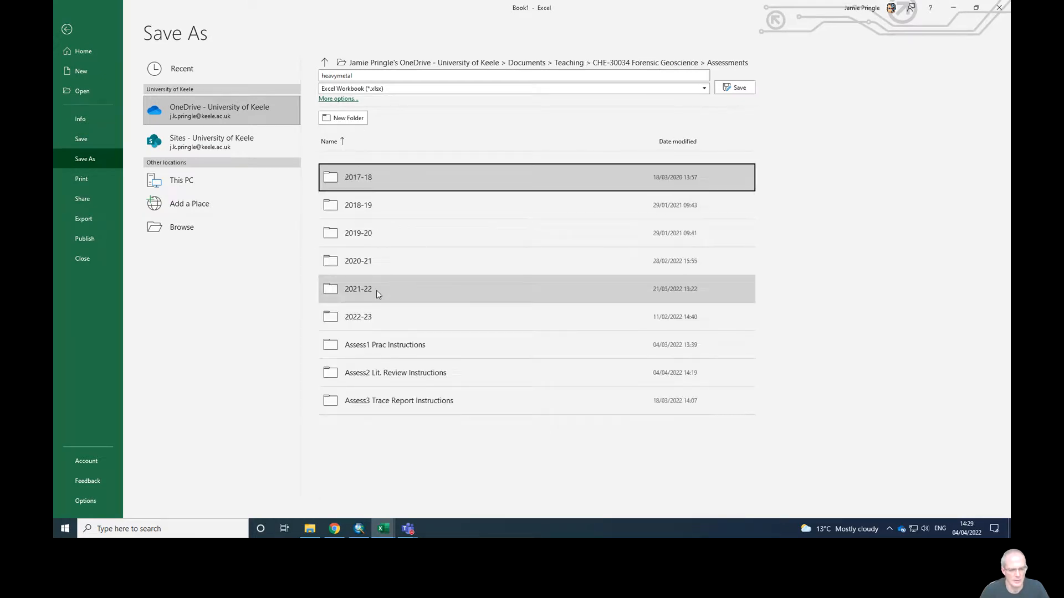
double_click(373, 374)
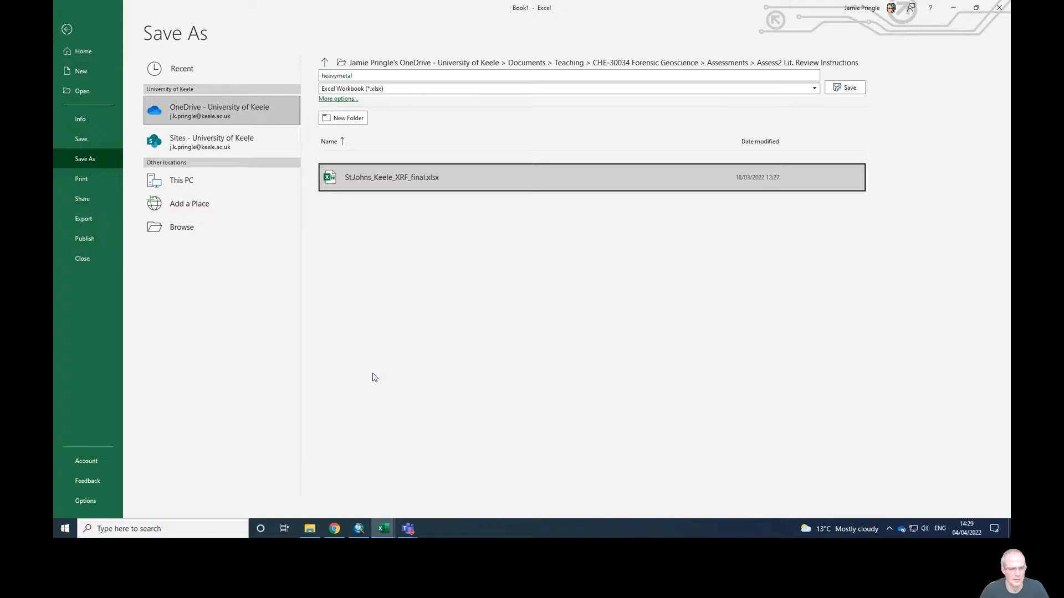
- Save heavymetal as Text (Tab delimited) (*.txt) and close the workbook to return to ArcMap
left_click(357, 90)
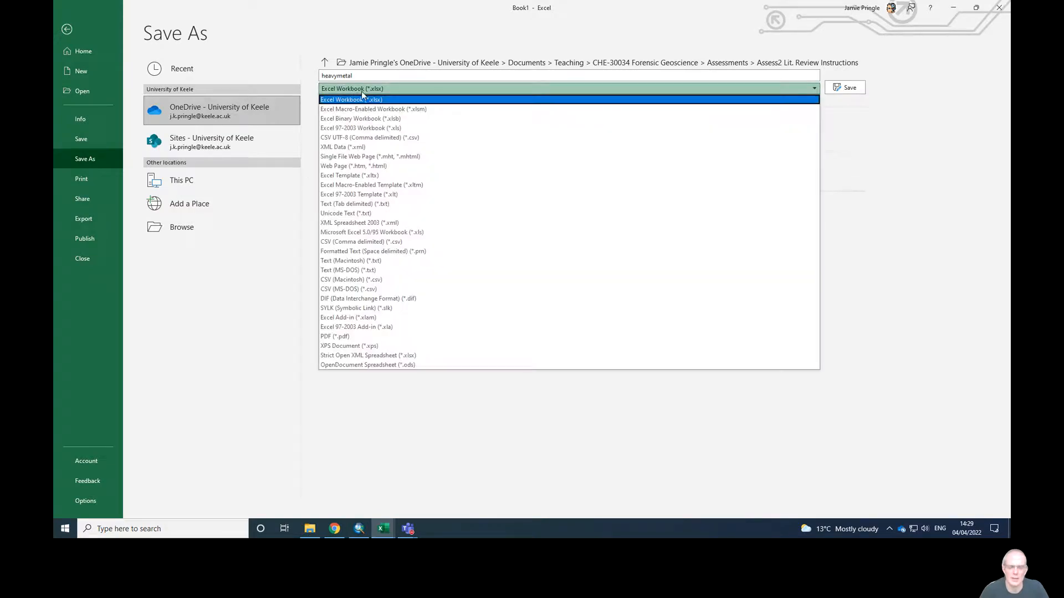
left_click(381, 205)
left_click(842, 89)
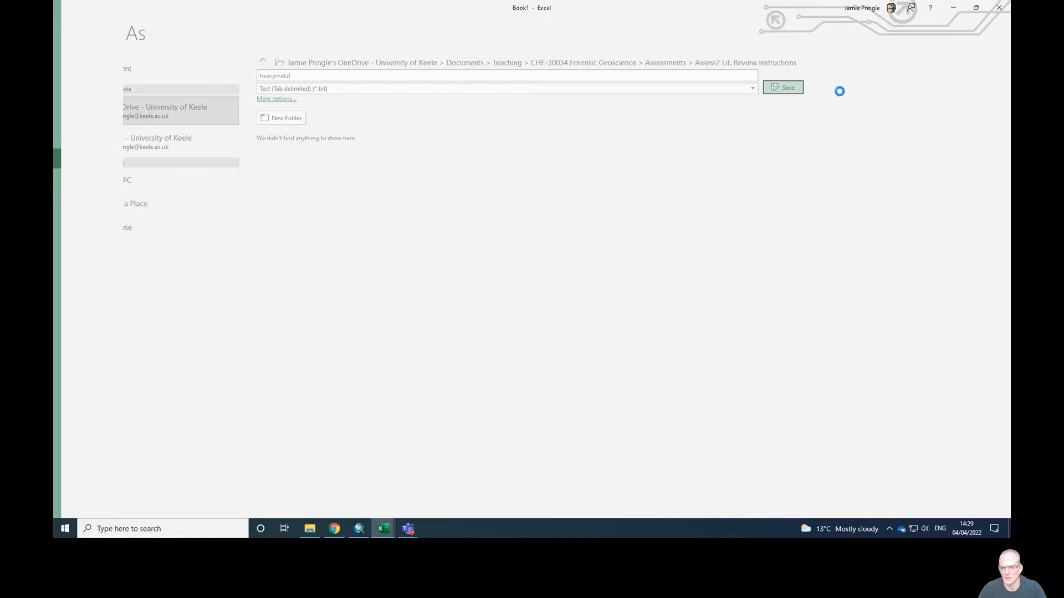
left_click(998, 10)
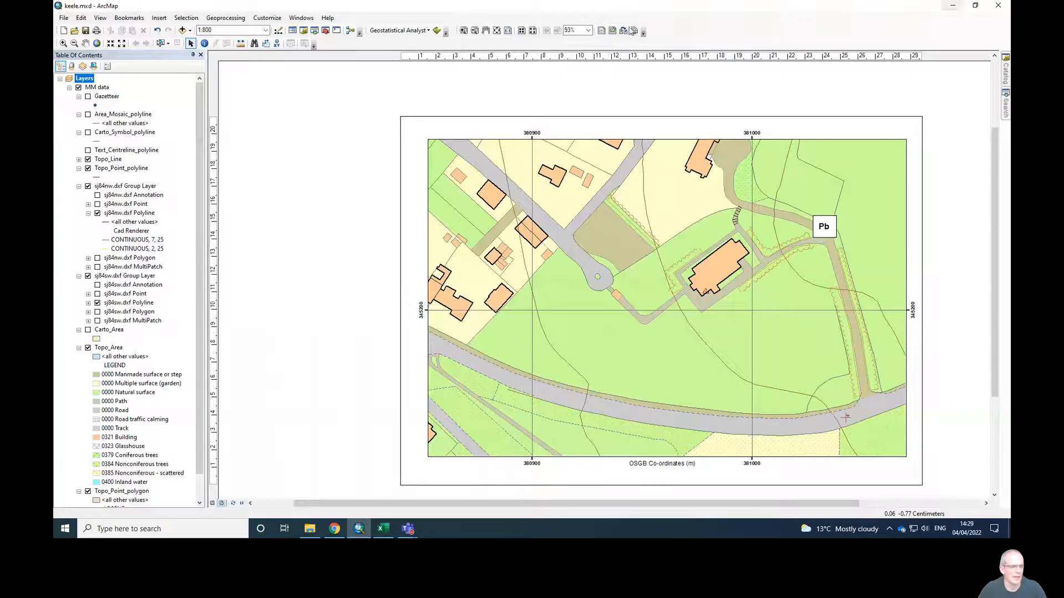
left_click(65, 528)
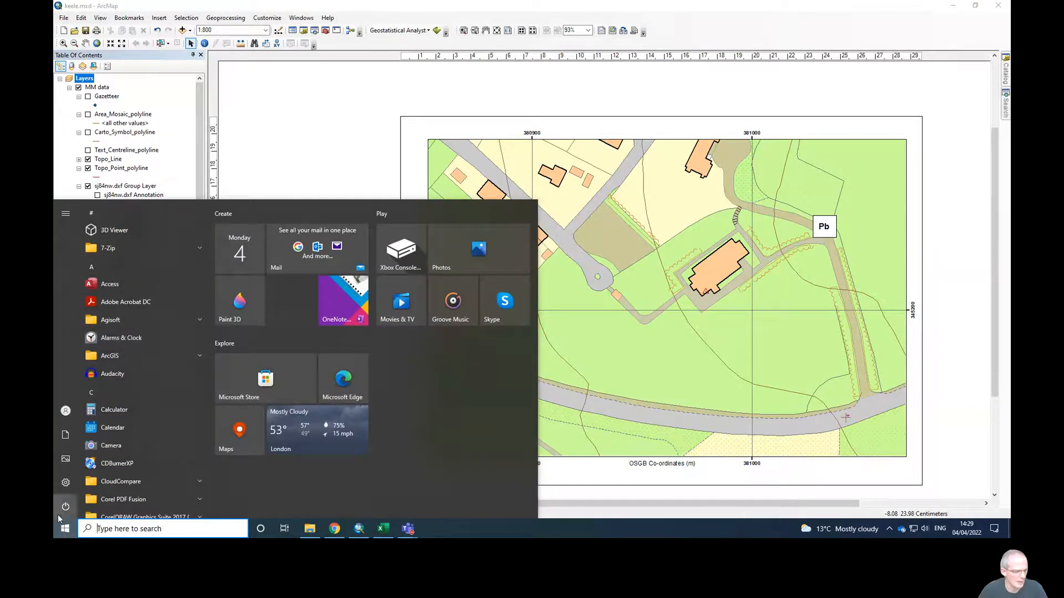
left_click(145, 355)
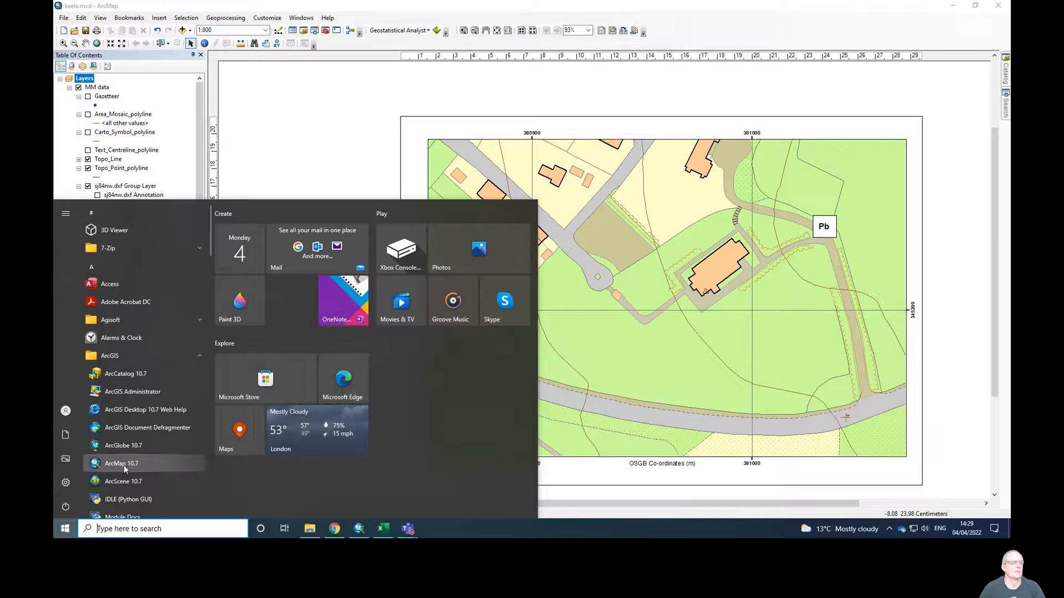
left_click(106, 5)
left_click(64, 18)
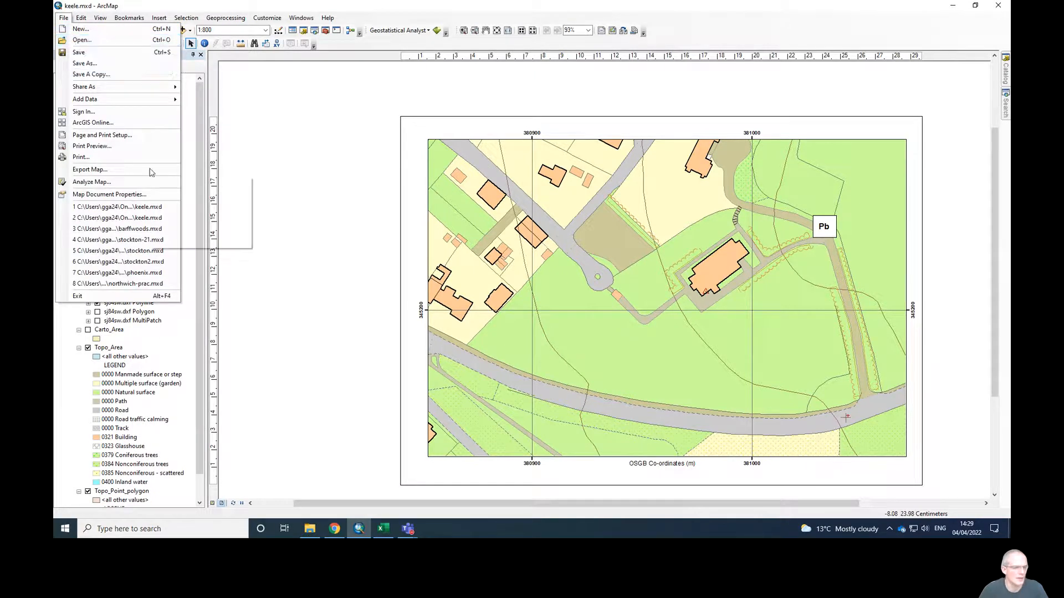
left_click(160, 209)
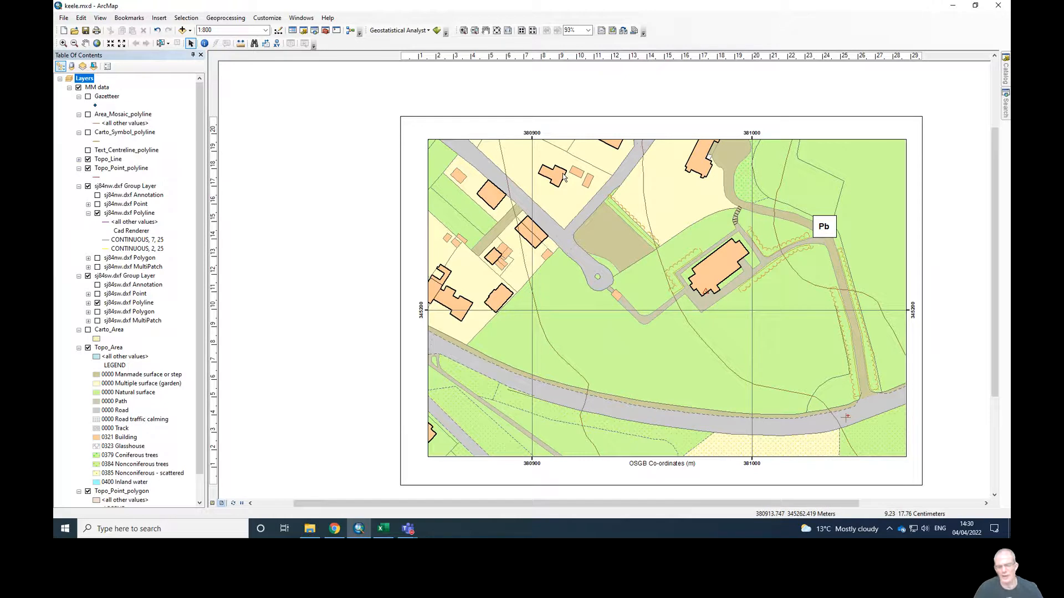
- Delete the Pb label from the keele.mxd layout and create a new document from the Blank Map template
left_click(820, 233)
key("Delete")
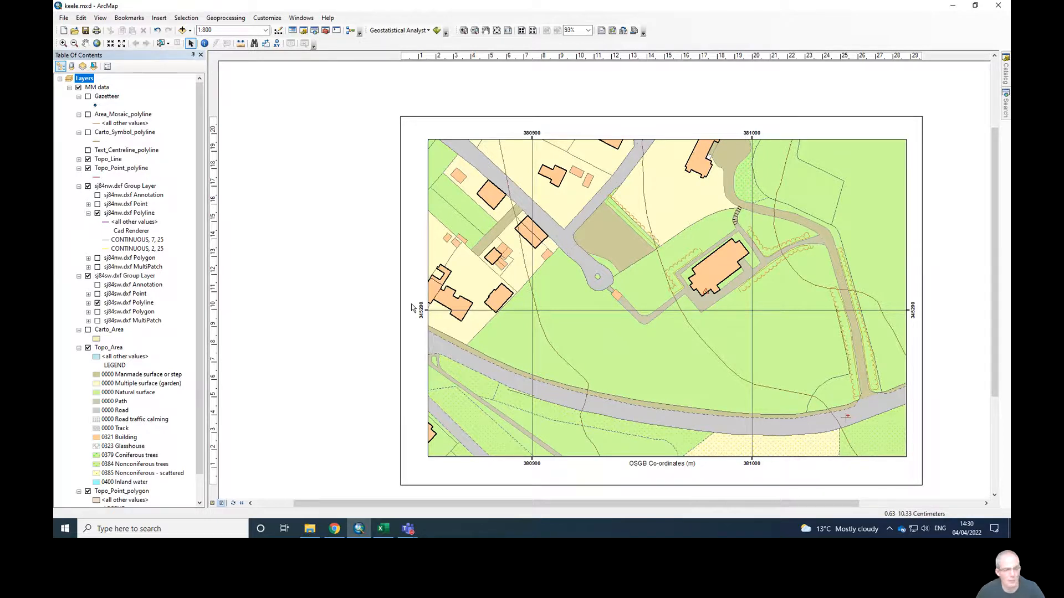
left_click(64, 18)
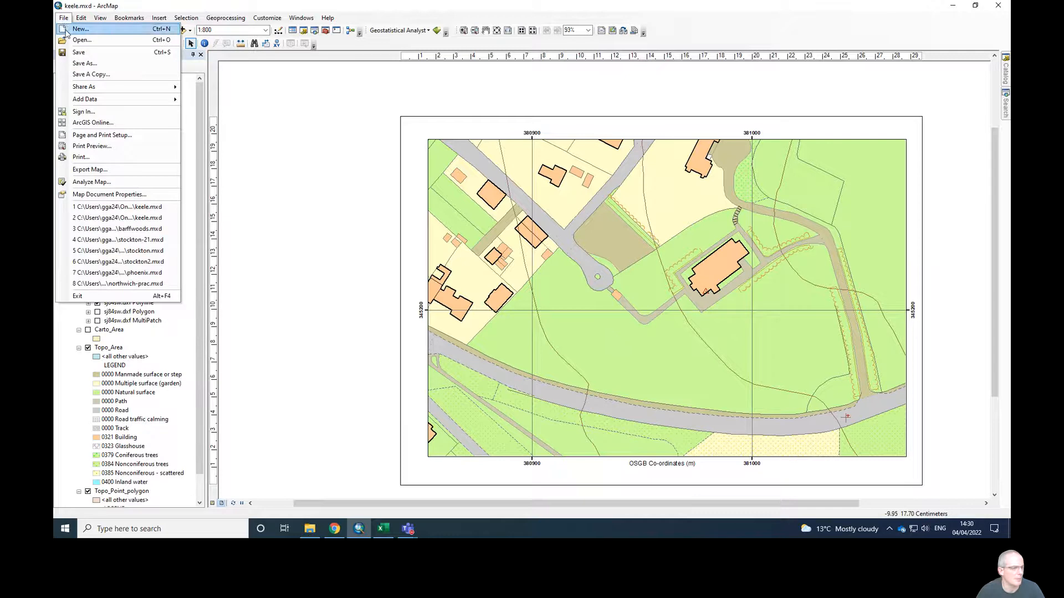
left_click(78, 29)
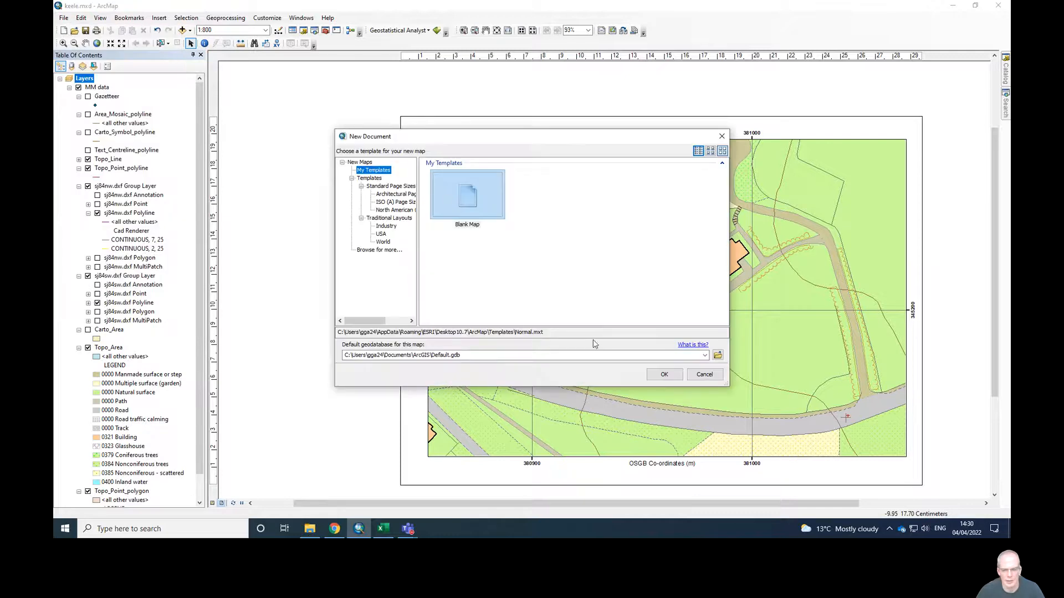
left_click(664, 374)
left_click(533, 286)
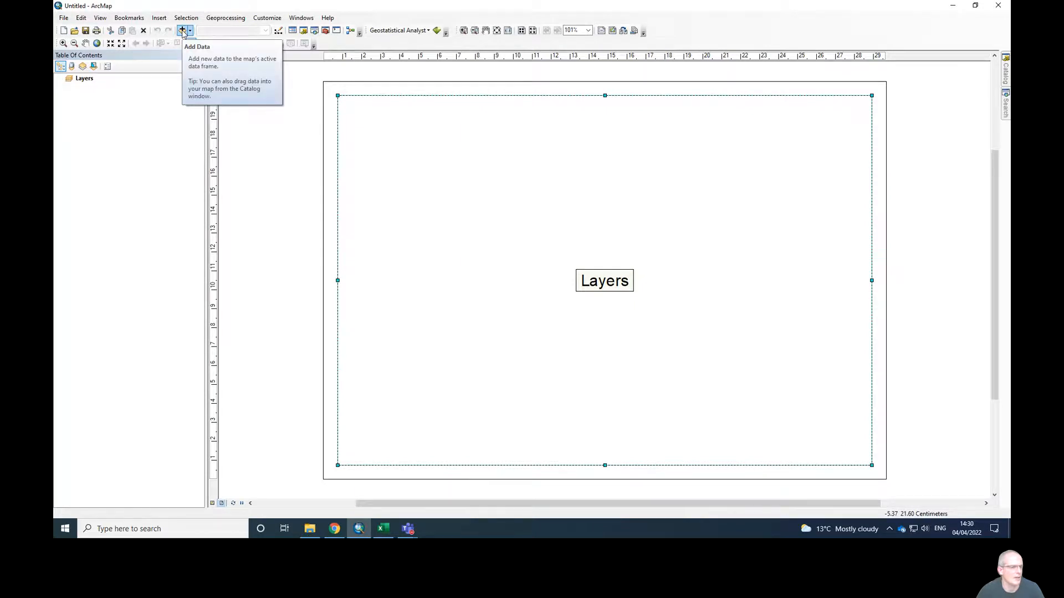
- Add the raster dataset mastermap_1250_2885988.tif to the blank map
left_click(62, 19)
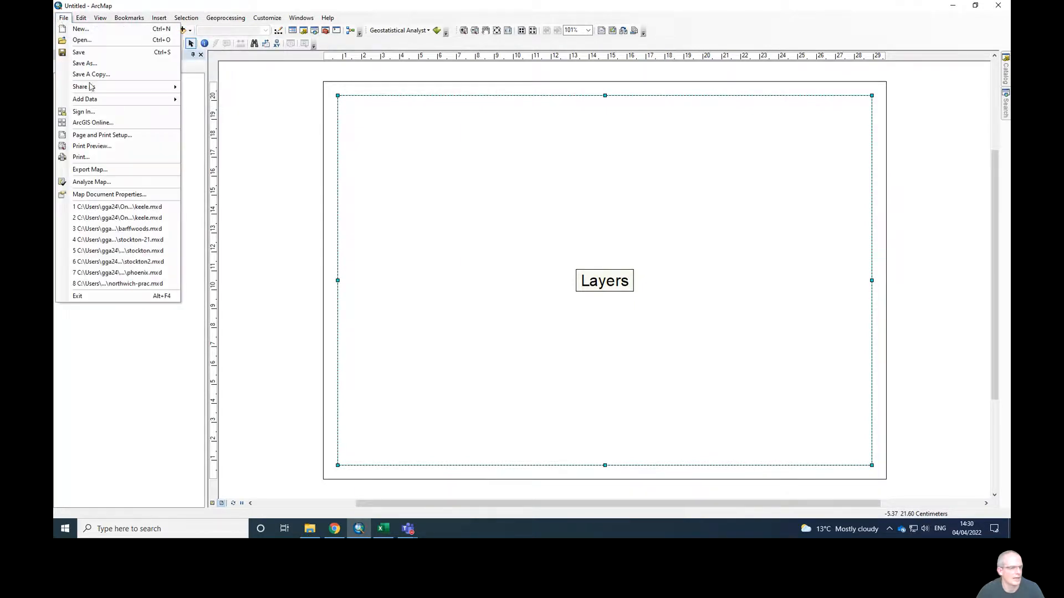
left_click(172, 5)
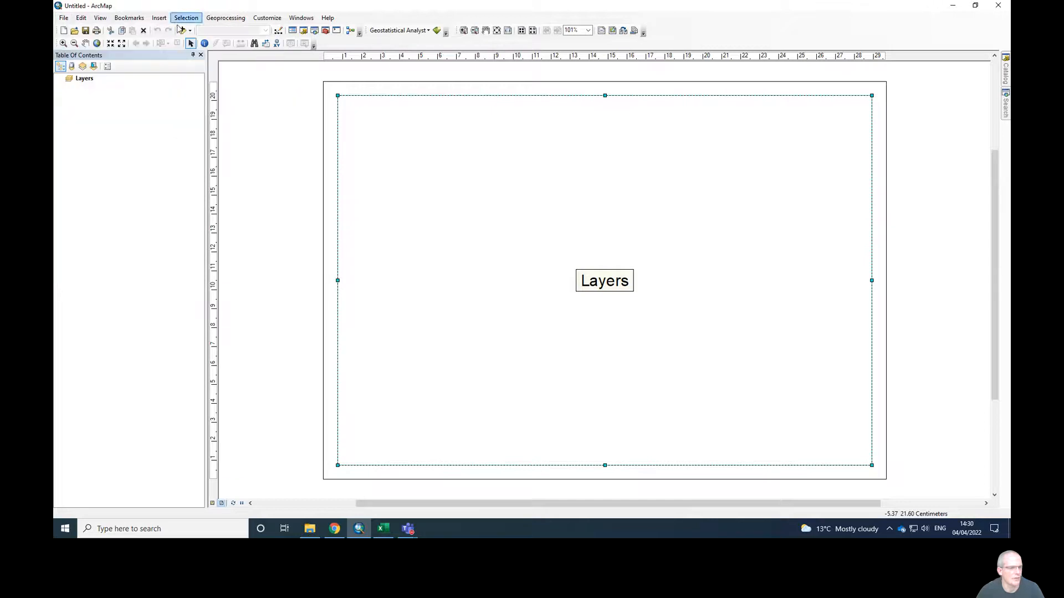
left_click(182, 31)
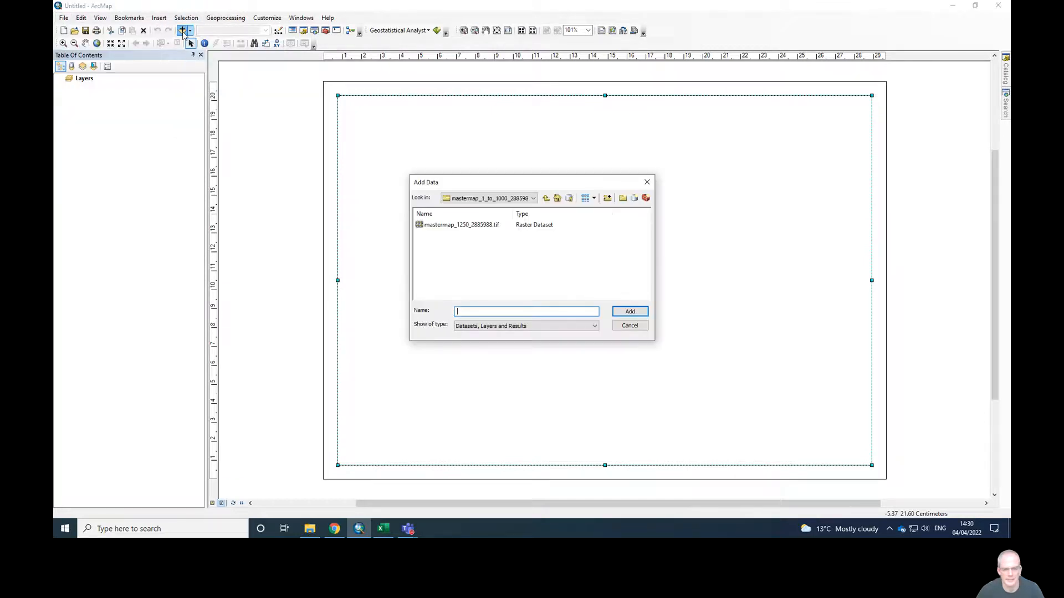
left_click(458, 227)
left_click(624, 312)
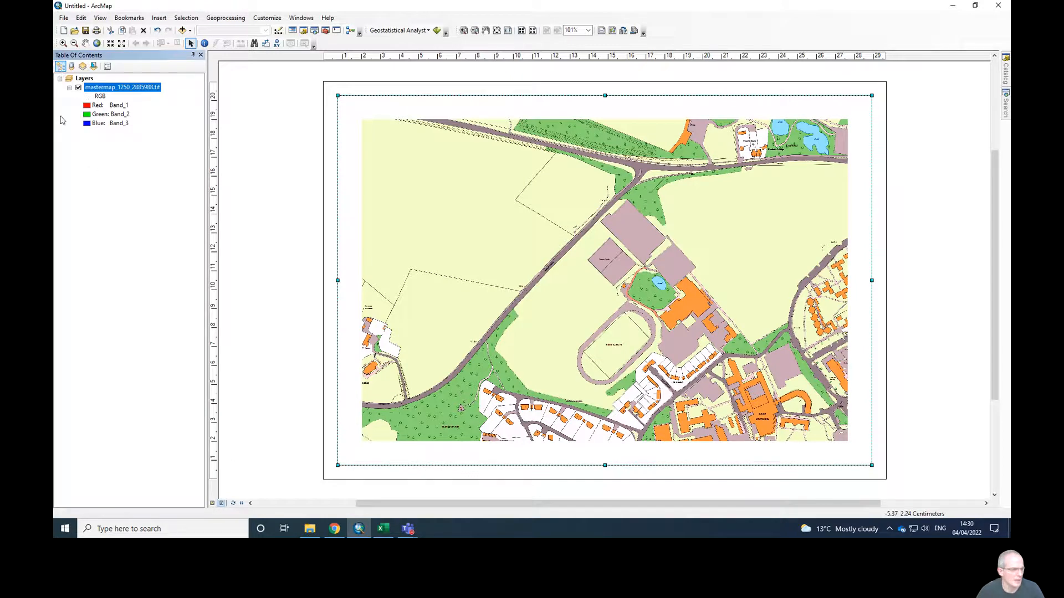
- Check the layer's source listing and inspect the raster around the running track in data view, returning to layout view
left_click(71, 66)
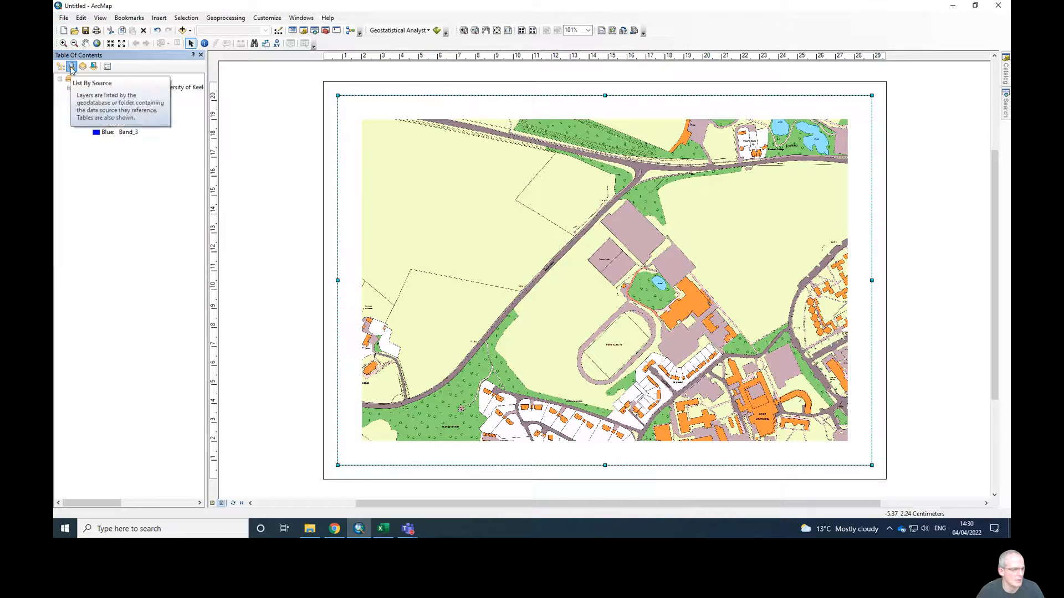
left_click(60, 67)
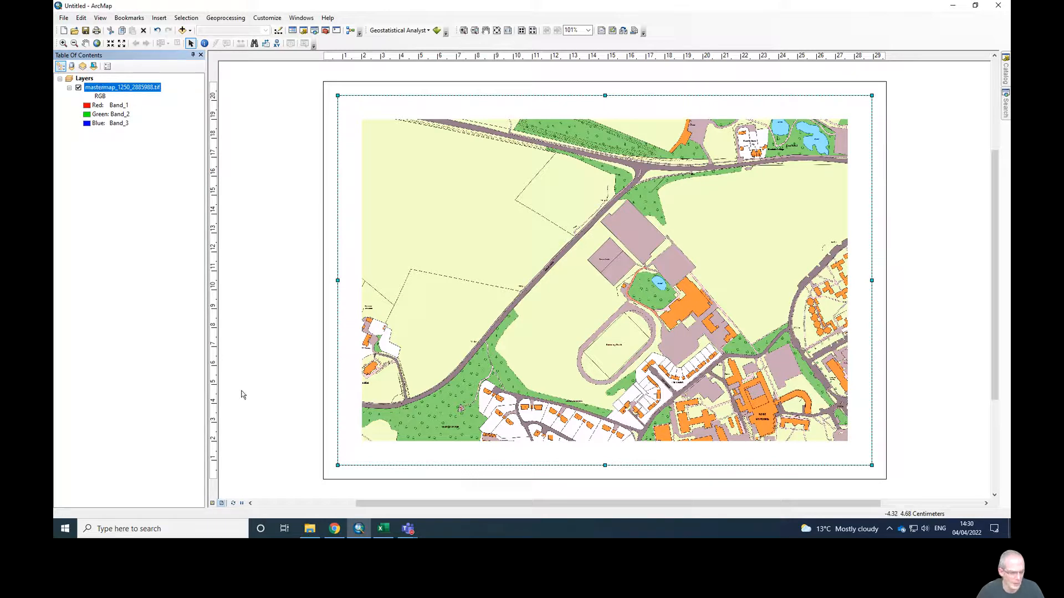
left_click(212, 504)
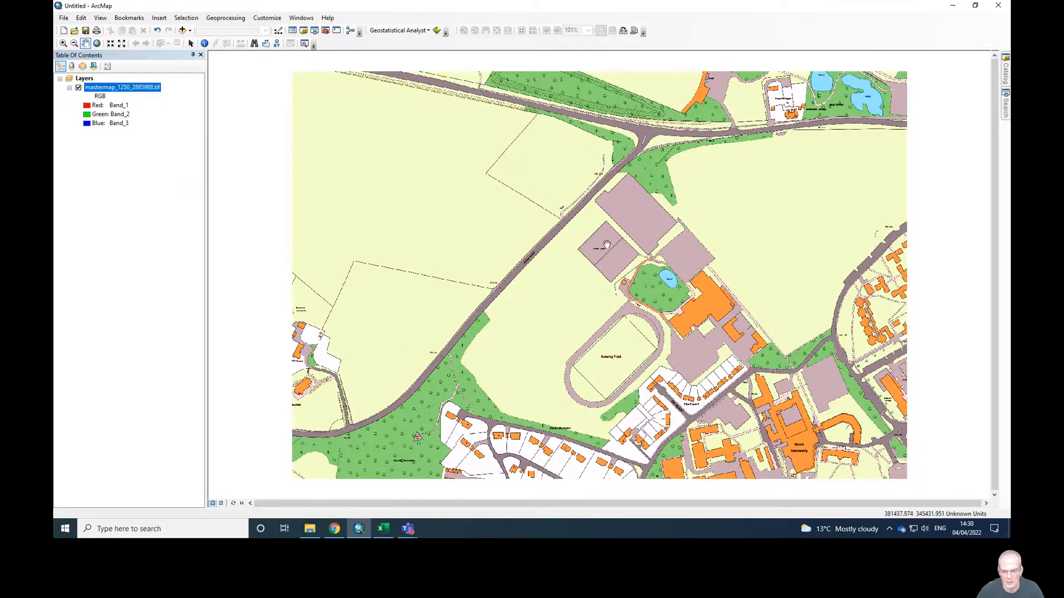
scroll(542, 398, "up", 3)
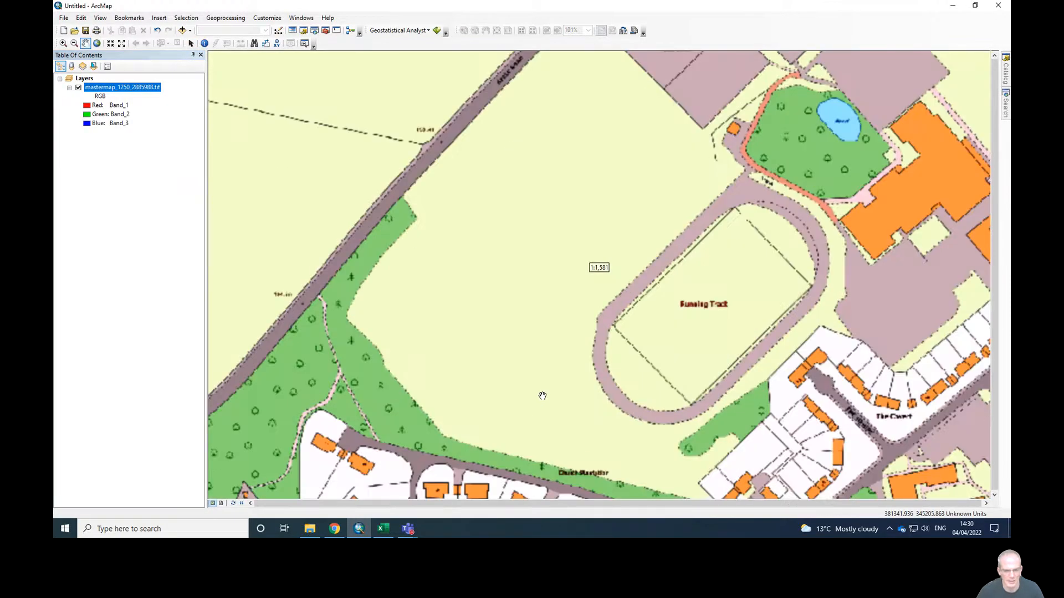
scroll(542, 396, "down", 4)
scroll(543, 396, "up", 1)
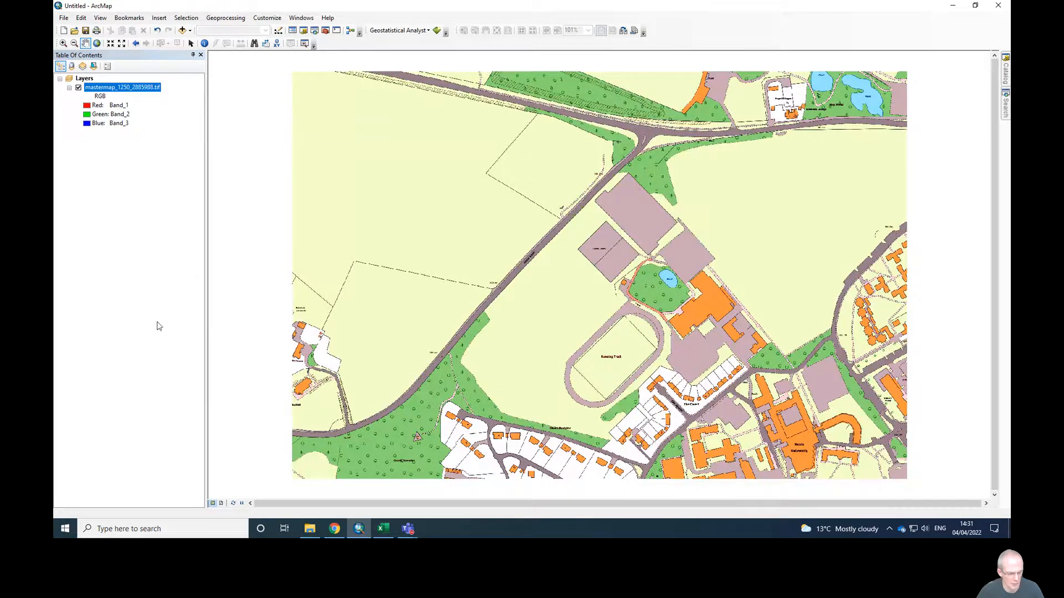
left_click(222, 503)
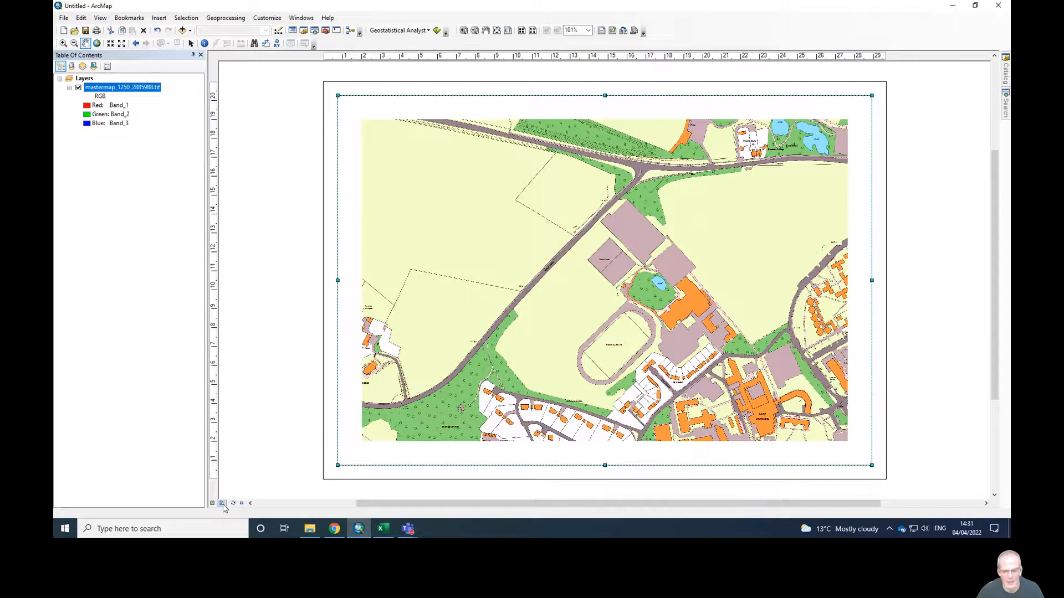
- Reopen the recent document keele.mxd, discarding the changes to the untitled map
left_click(190, 44)
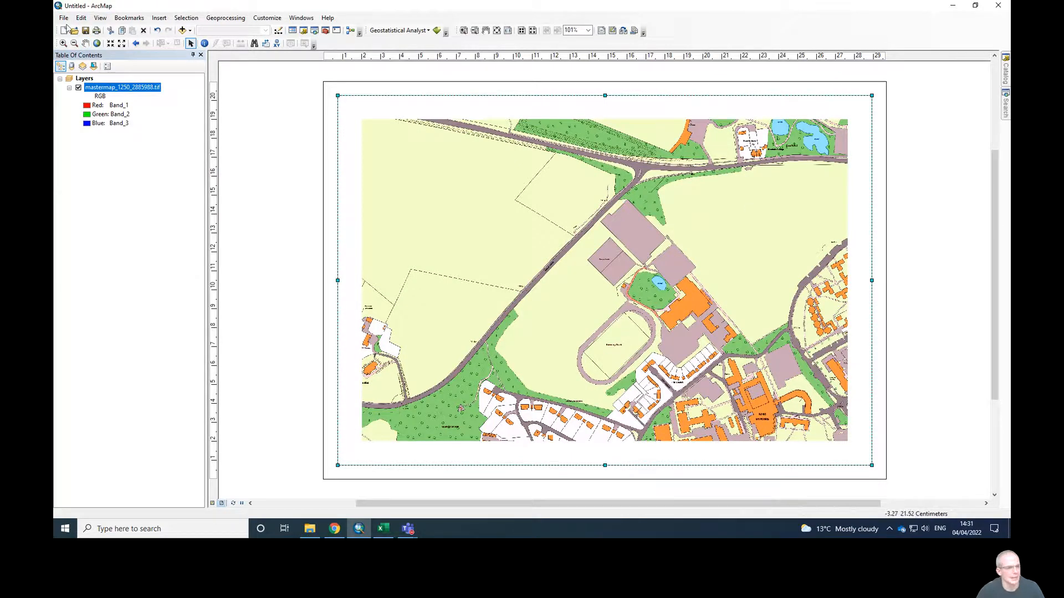
left_click(63, 18)
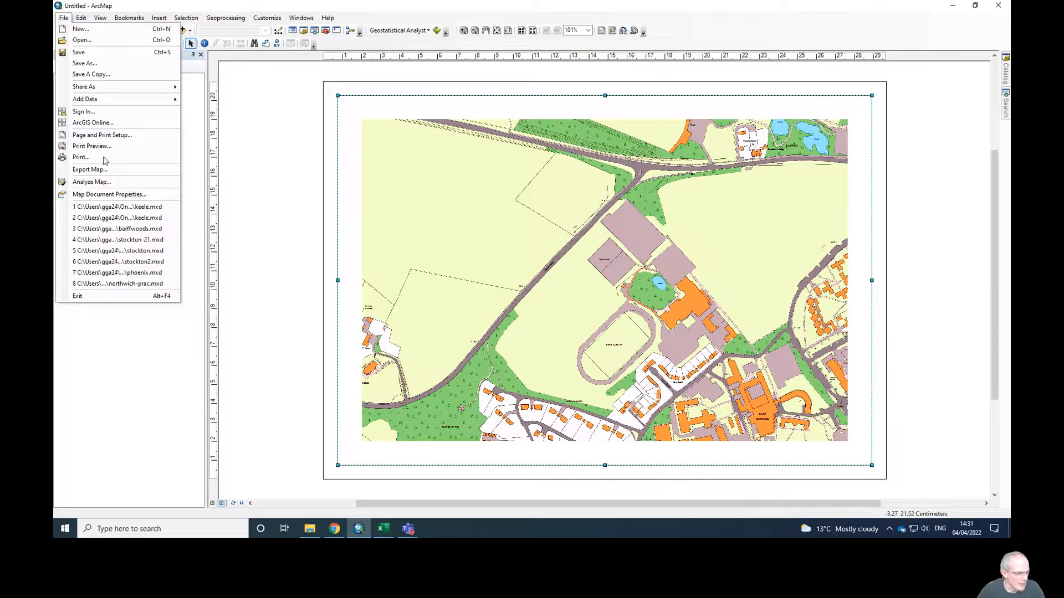
left_click(106, 211)
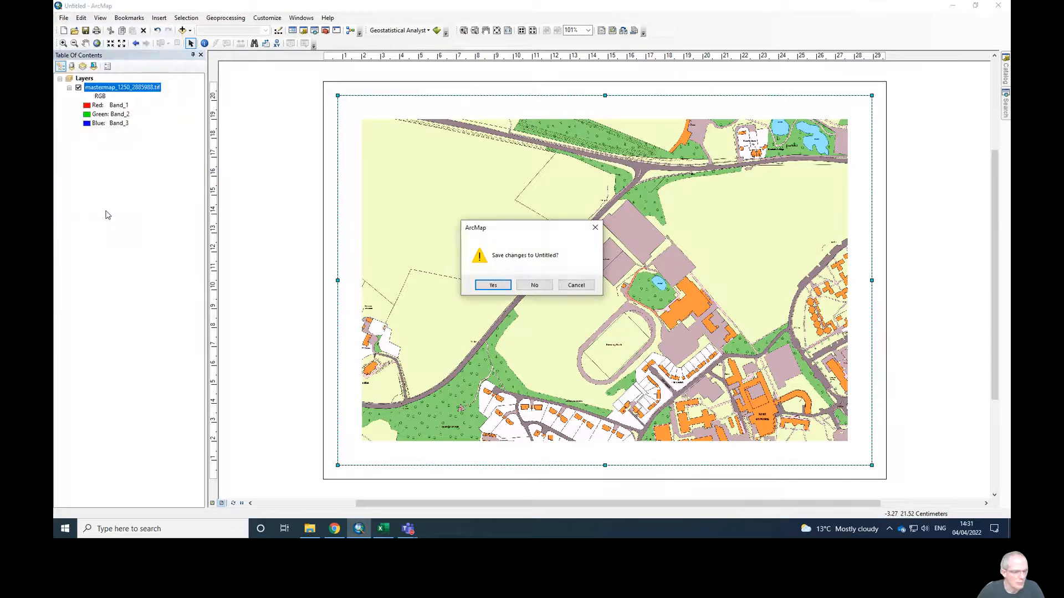
left_click(535, 285)
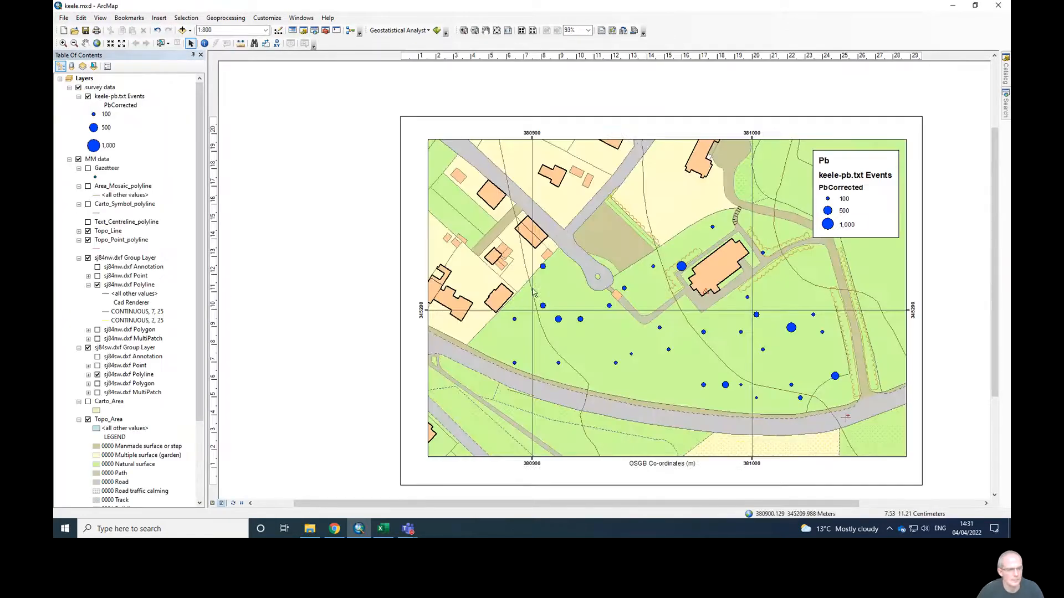
- Remove the survey data group layer, including keele-pb.txt Events, from the map
right_click(111, 88)
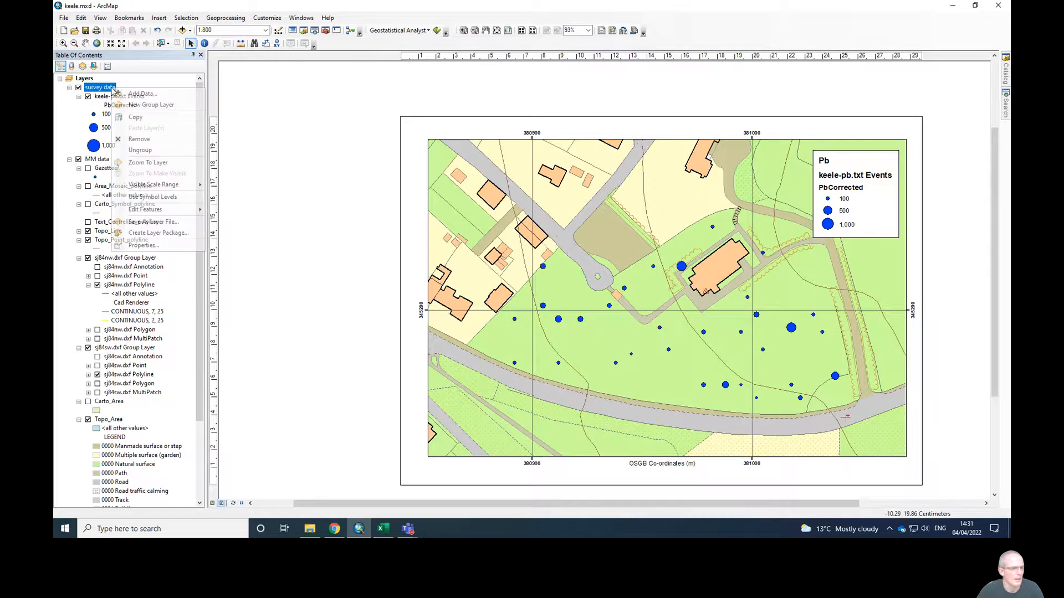
left_click(141, 139)
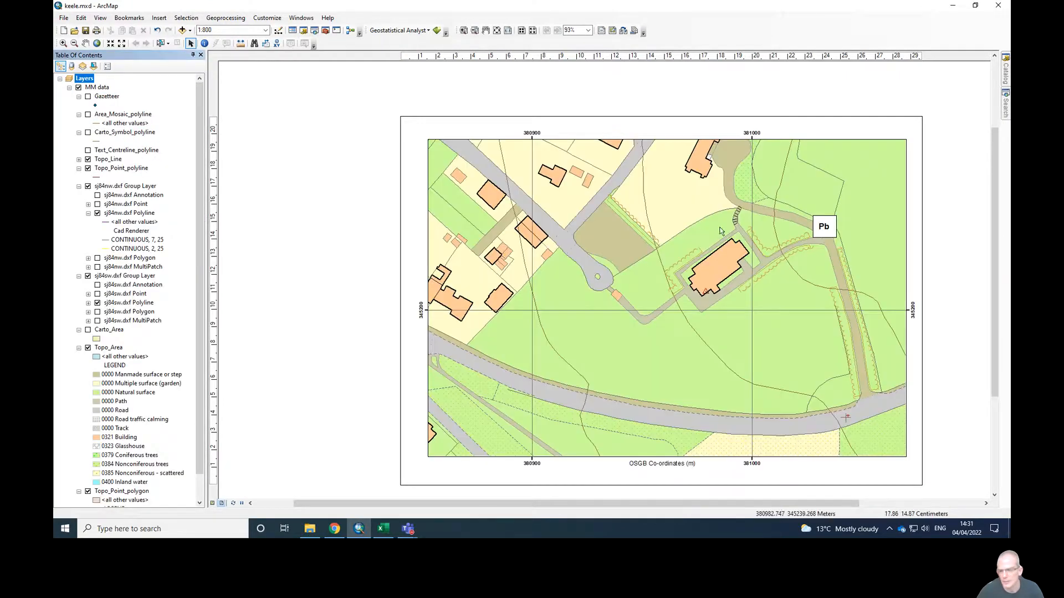
left_click(822, 237)
left_click(822, 238)
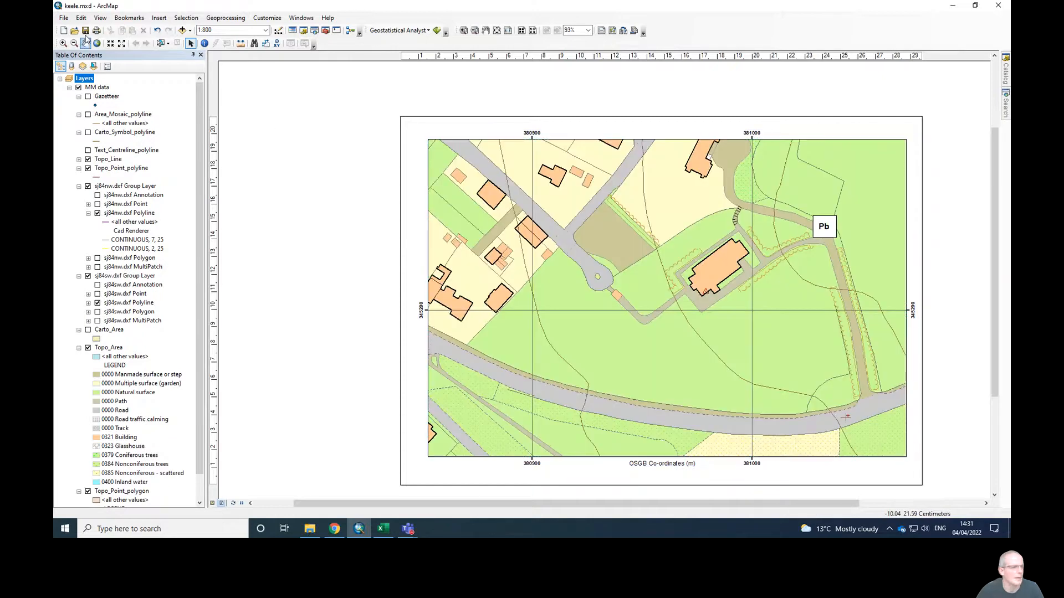
- Review the printer, paper and map page size settings in the page and print setup
left_click(64, 17)
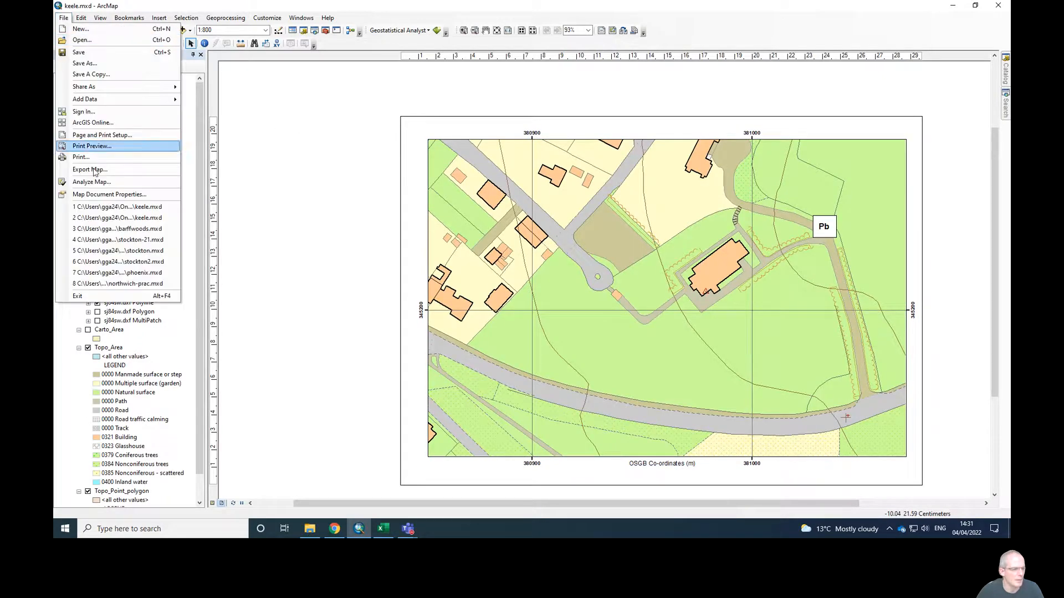
left_click(96, 136)
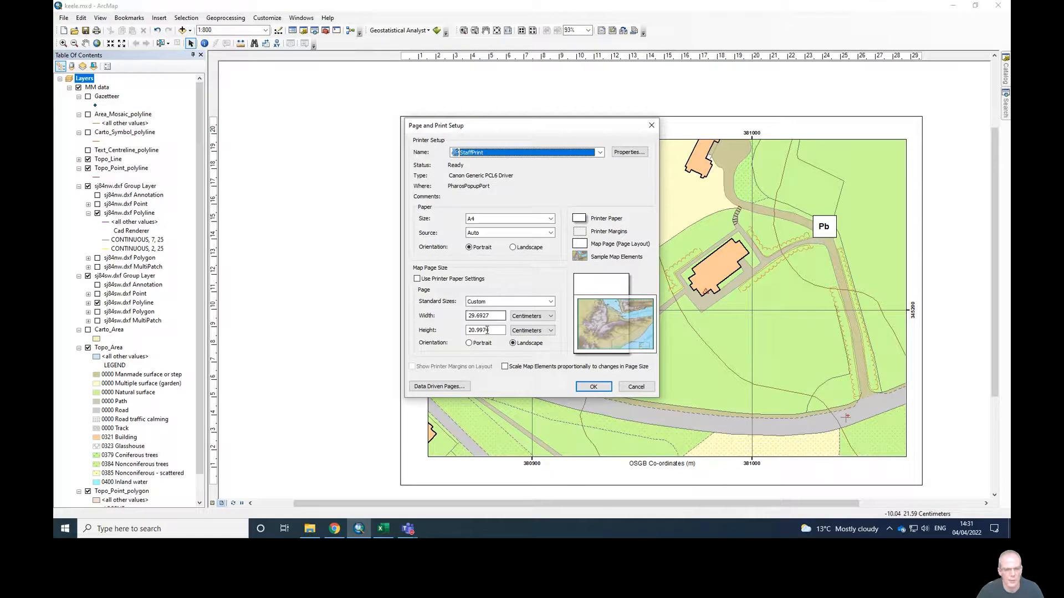
left_click(635, 387)
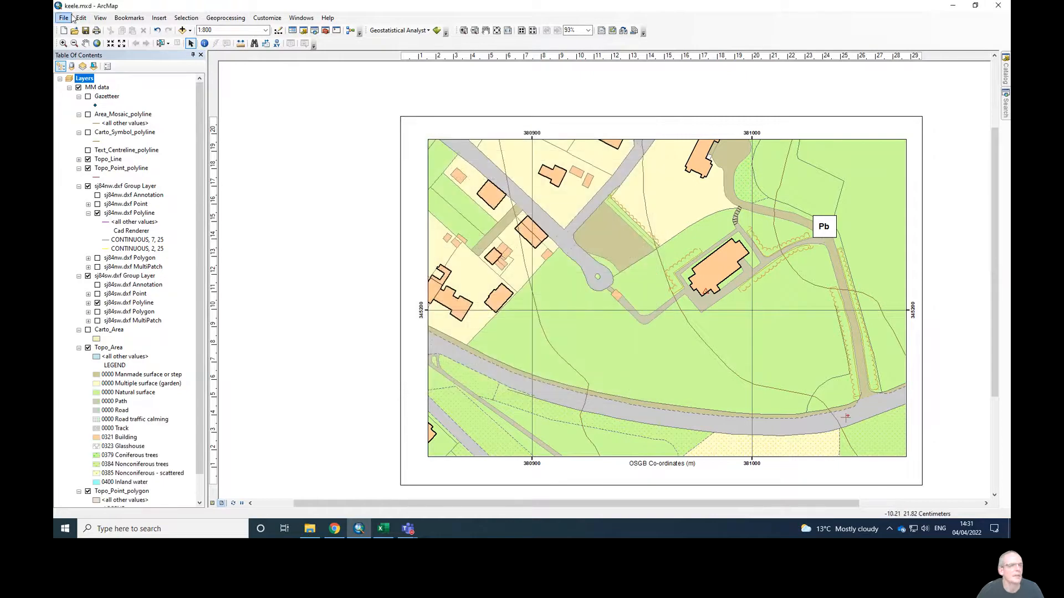
- Start adding data and browse from the Teaching folder through CHE-30034 Forensic Geoscience to the Assess3 Trace Report Instructions folder
left_click(182, 30)
left_click(550, 199)
left_click(552, 200)
left_click(551, 200)
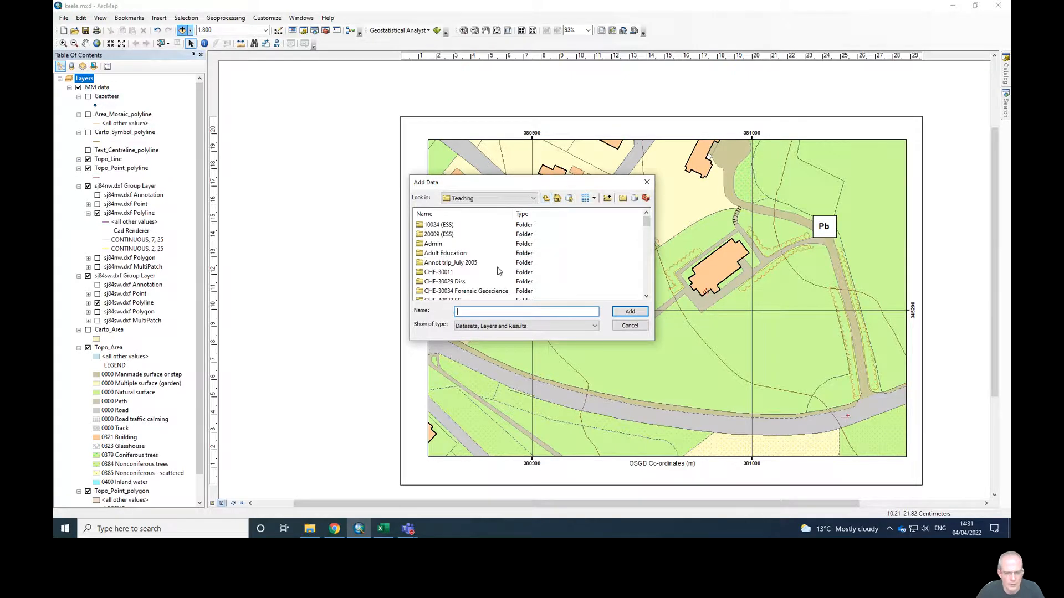
scroll(497, 271, "down", 4)
scroll(498, 271, "up", 4)
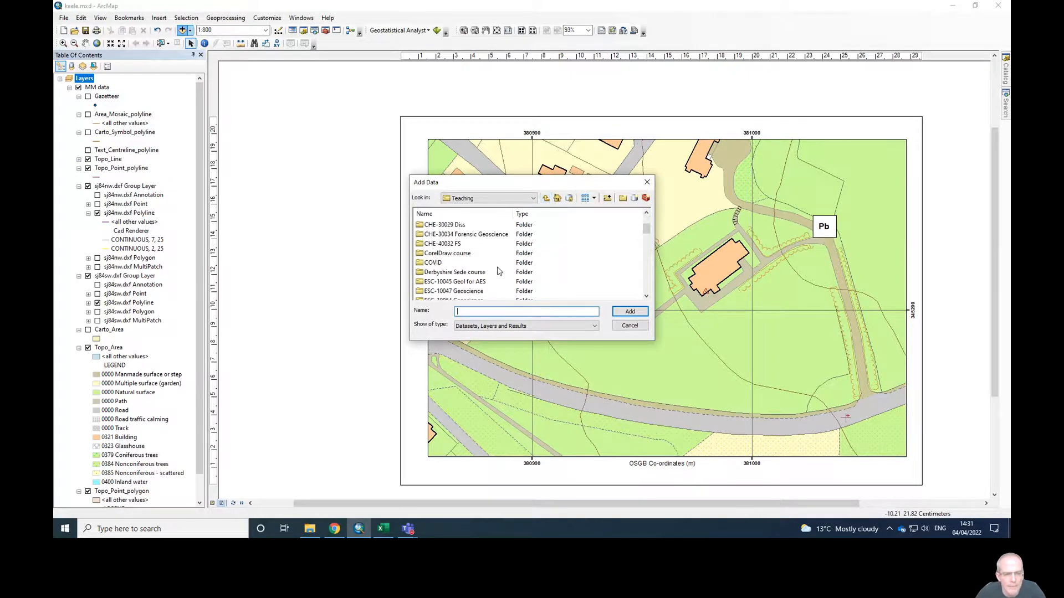
double_click(463, 235)
double_click(442, 234)
scroll(464, 295, "down", 1)
double_click(459, 291)
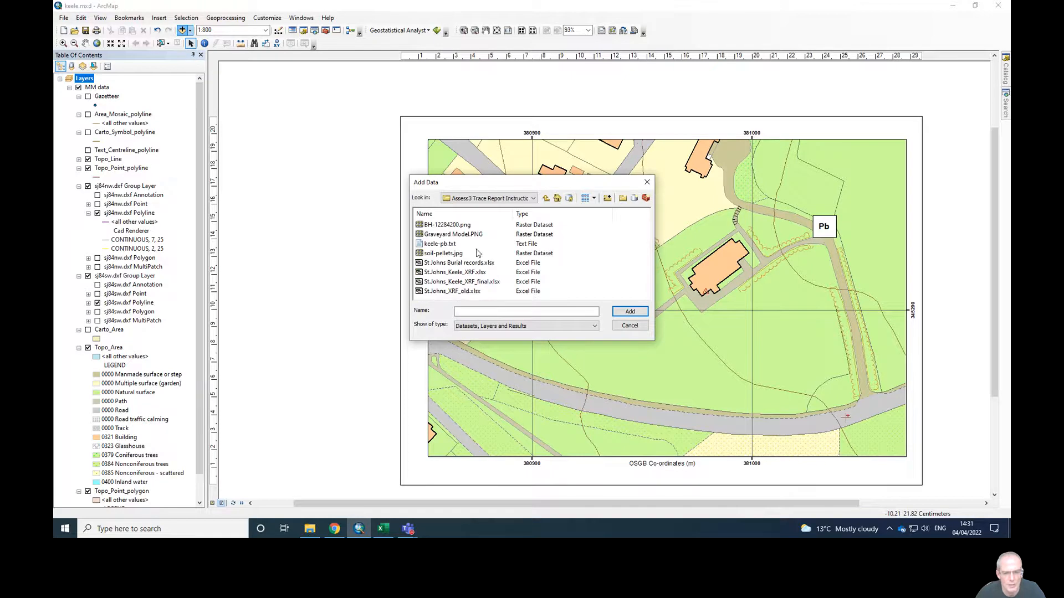
- Add heavymetal.txt from the Assess2 Lit. Review Instructions folder to the map
left_click(546, 197)
scroll(490, 257, "down", 1)
double_click(465, 282)
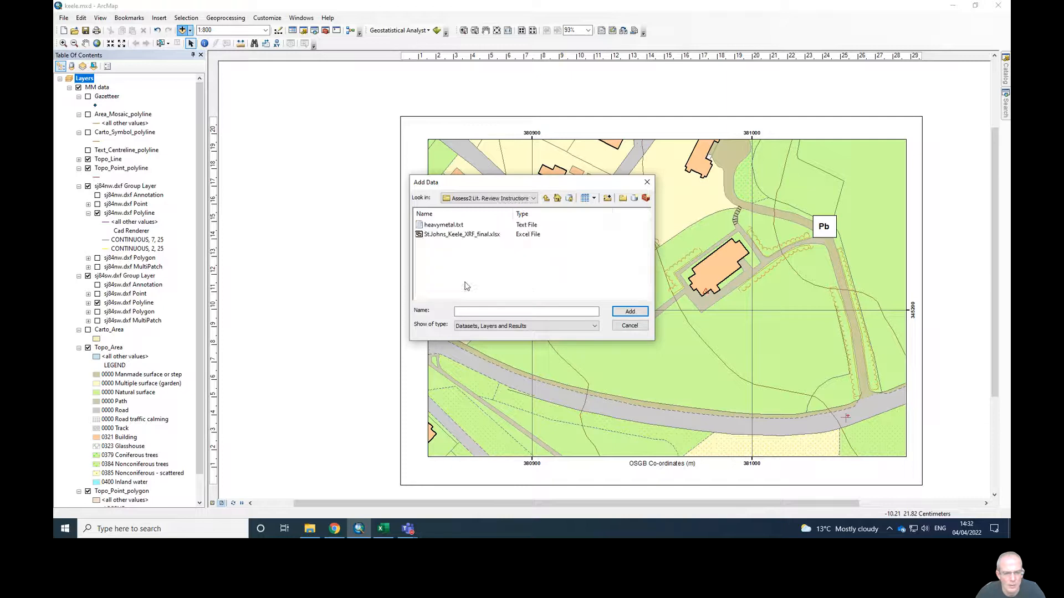
left_click(446, 225)
left_click(630, 312)
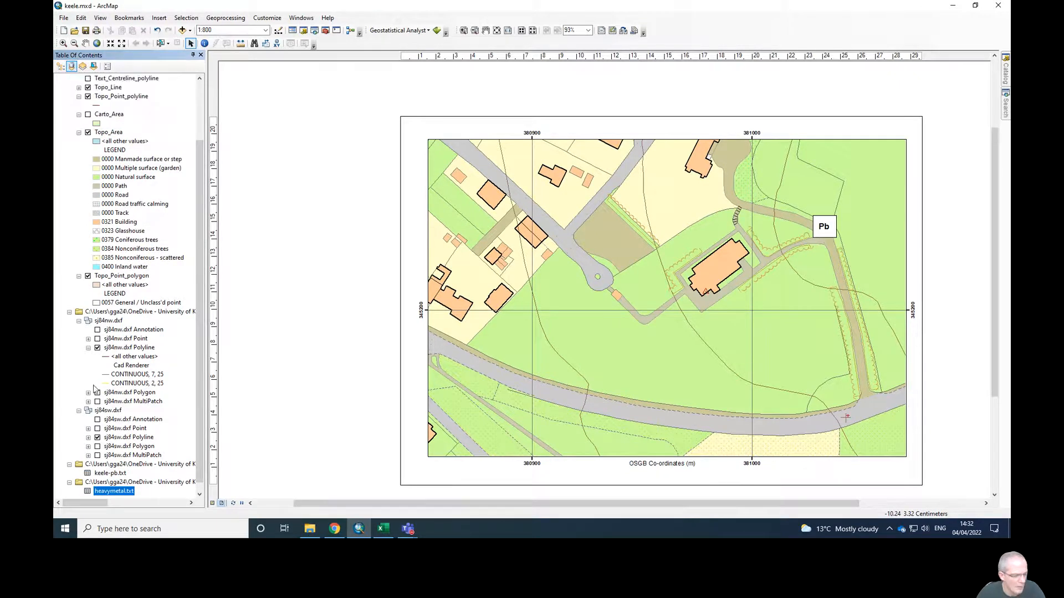
- Set up heavymetal.txt for display as XY data, with Easting as the X field and Northing as the Y field
scroll(104, 403, "down", 1)
left_click(61, 66)
left_click(71, 66)
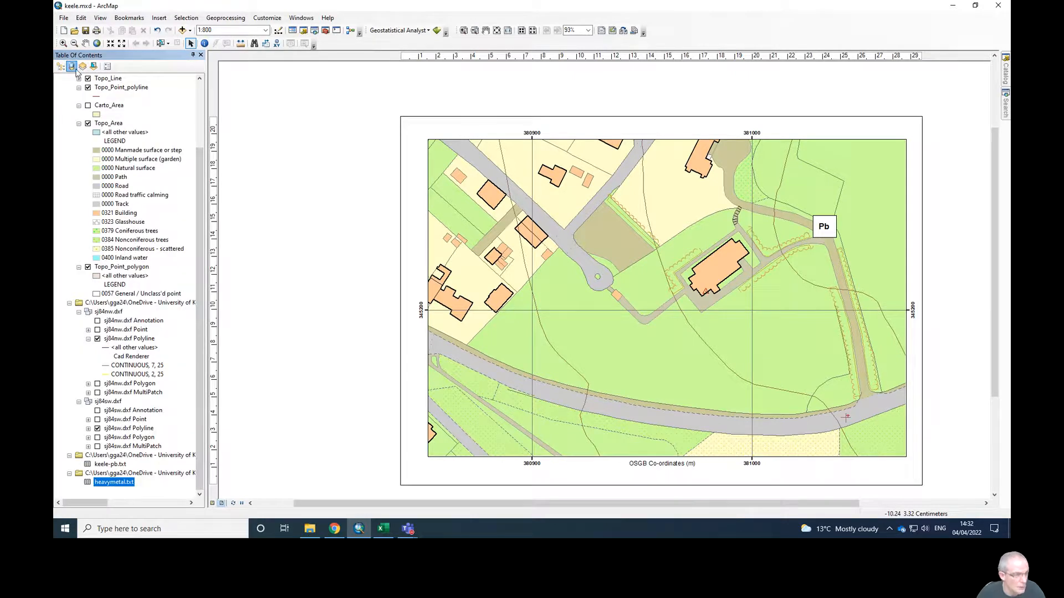
right_click(111, 484)
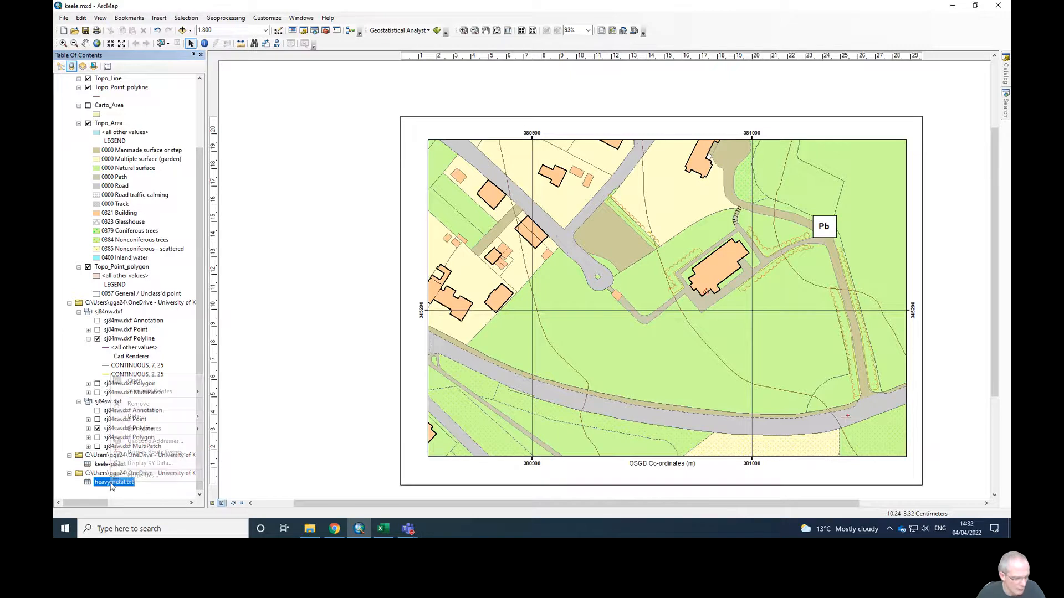
left_click(125, 465)
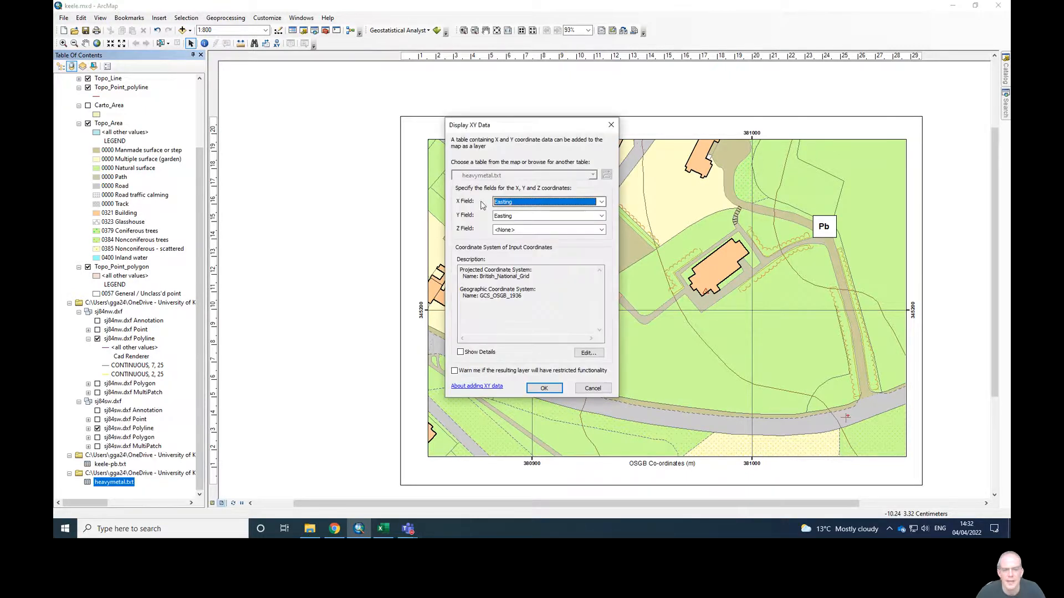
left_click(518, 216)
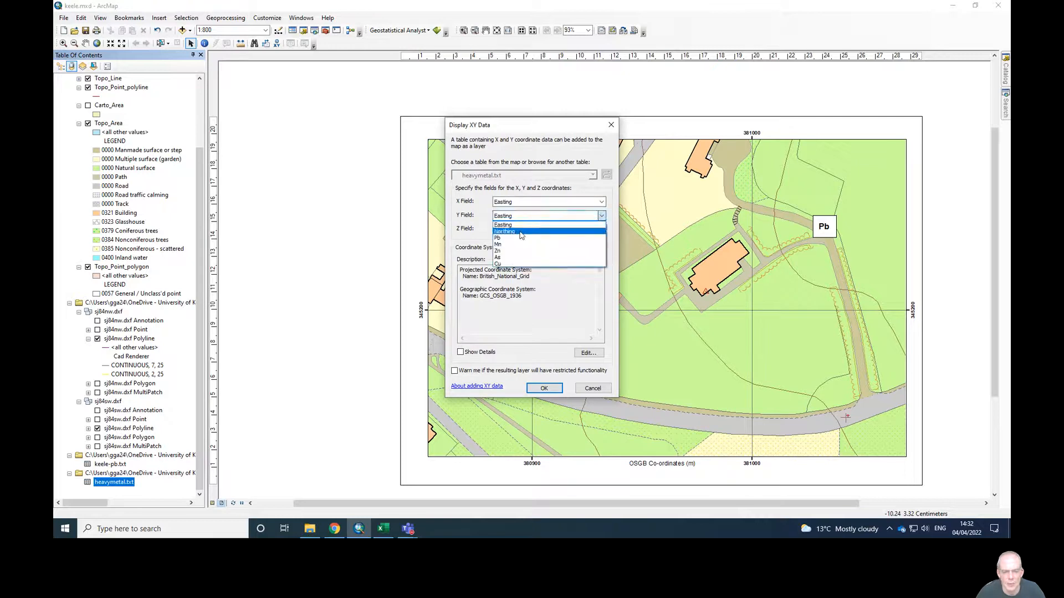
left_click(521, 232)
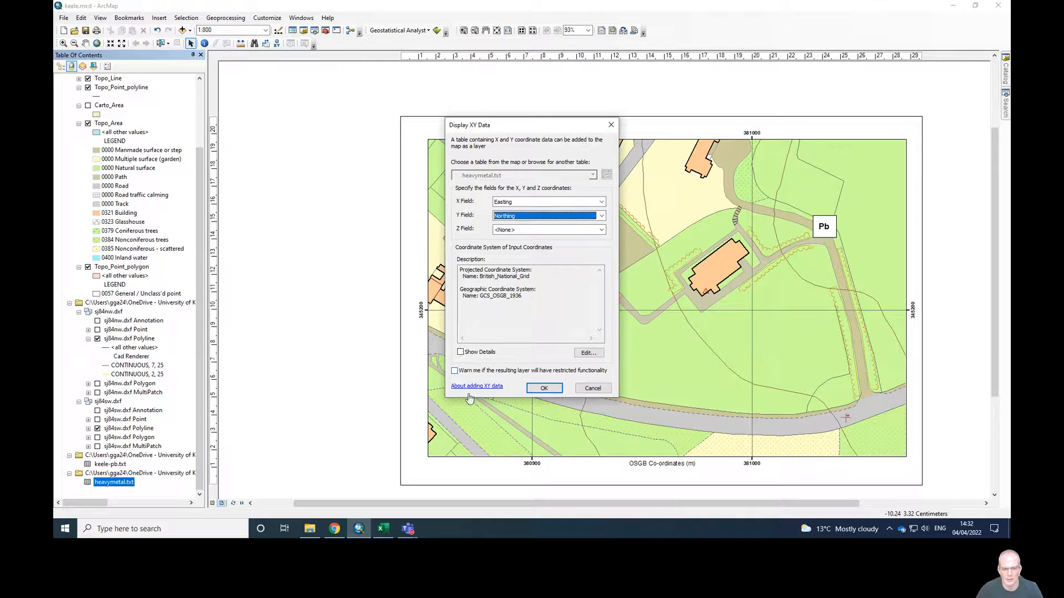
- Consult the help topic on adding x,y coordinate data as a layer and return to the XY data settings
left_click(540, 388)
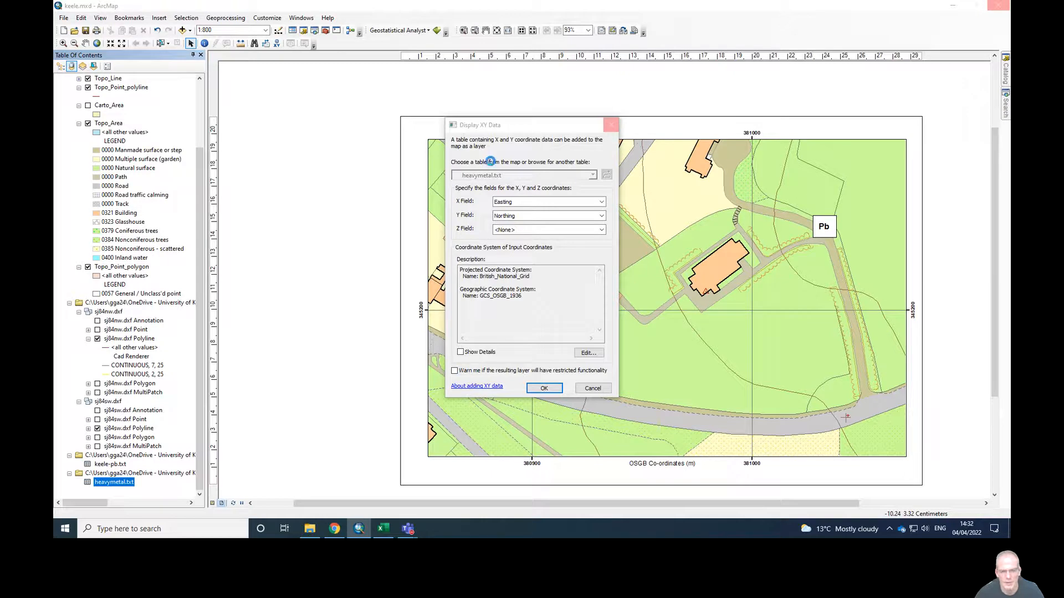
left_click_drag(495, 131, 259, 97)
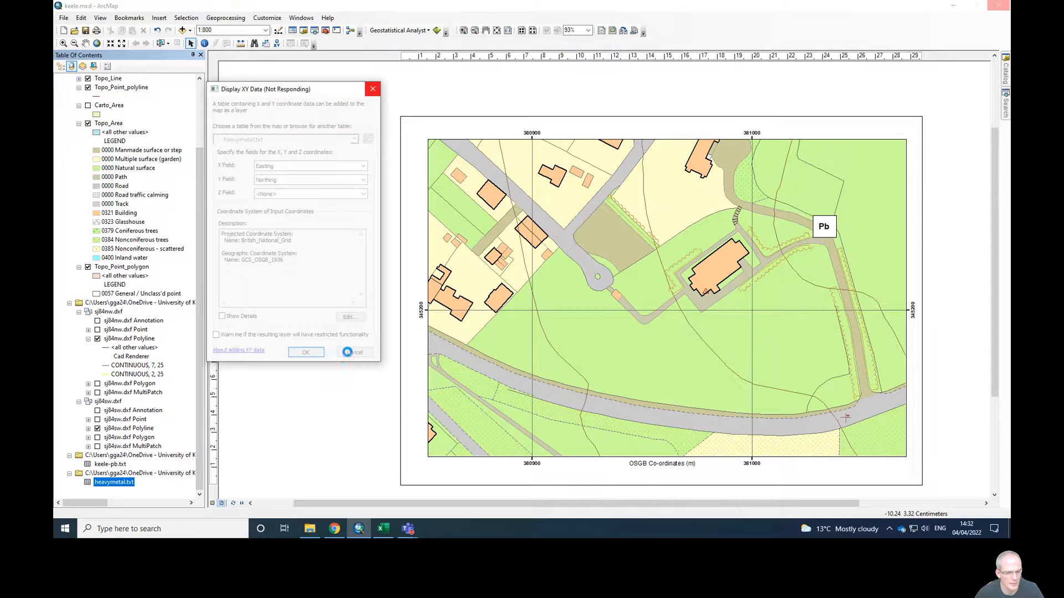
left_click(373, 90)
left_click(270, 259)
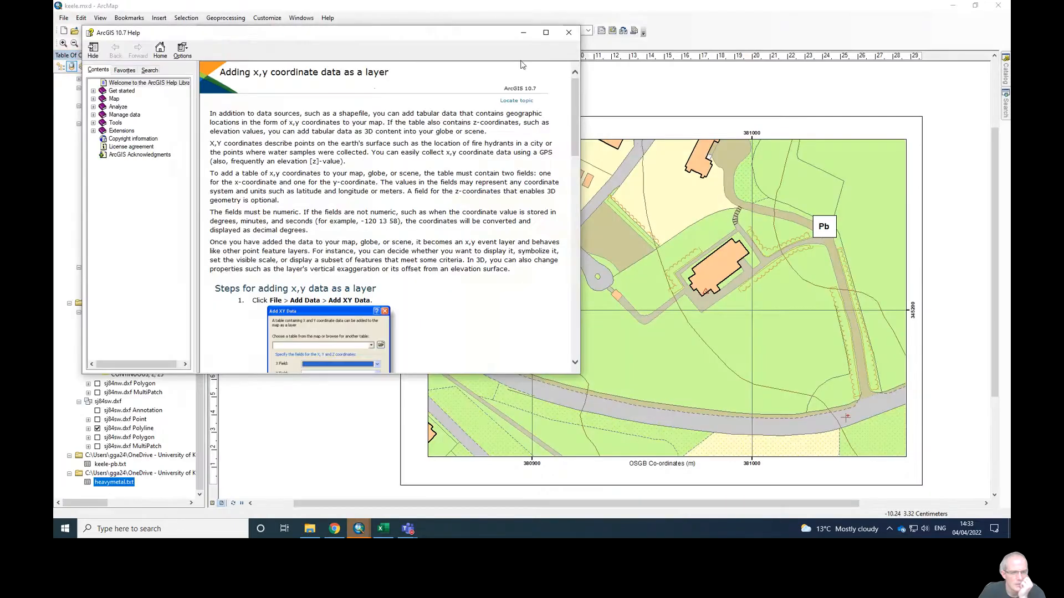
left_click(569, 32)
left_click(300, 353)
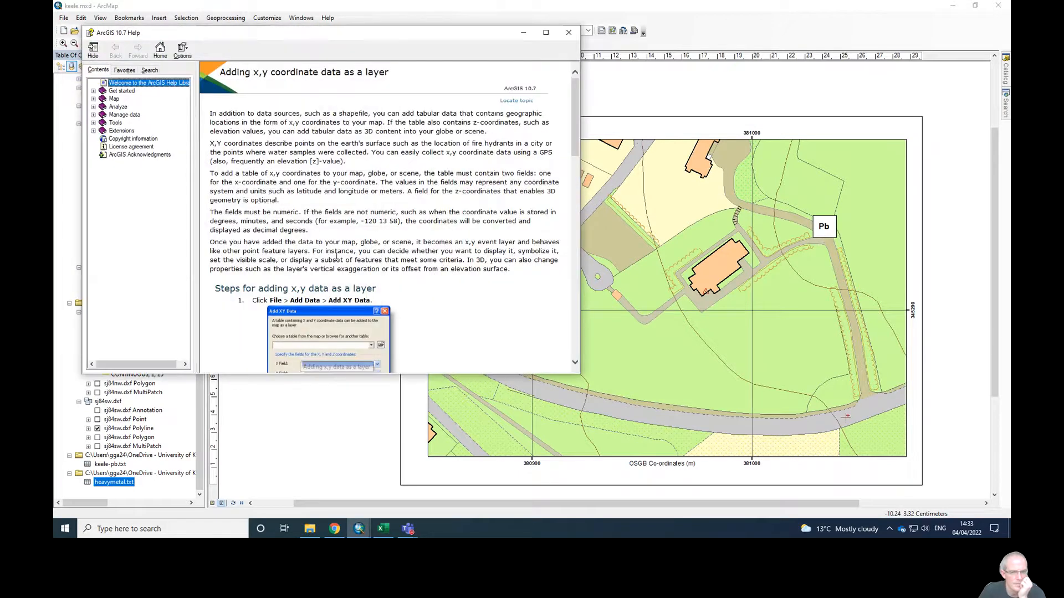
left_click(570, 32)
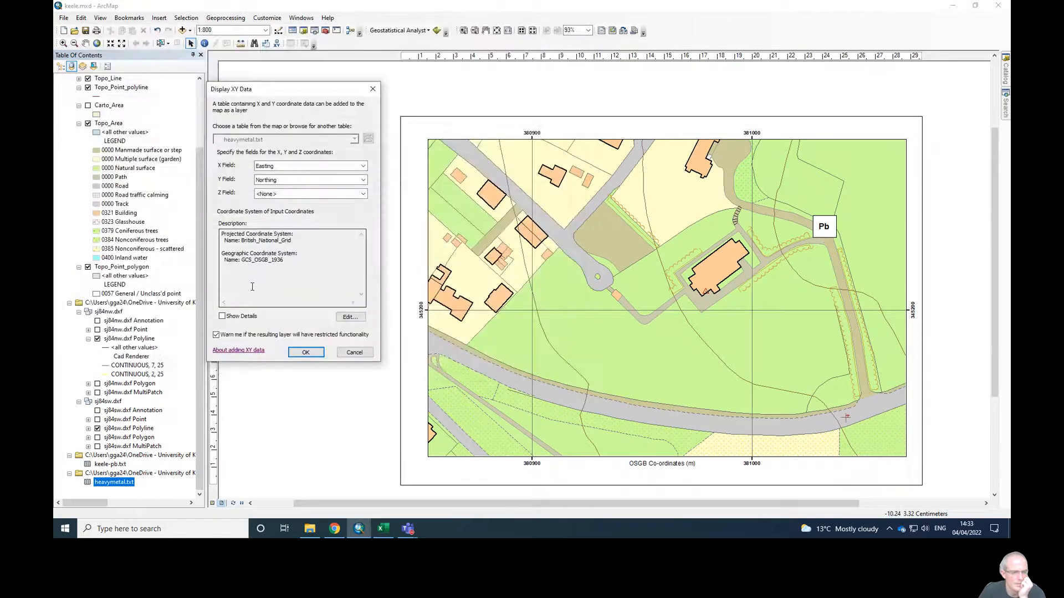
- Show the coordinate system details and create the point event layer from heavymetal.txt
left_click(222, 316)
left_click(305, 353)
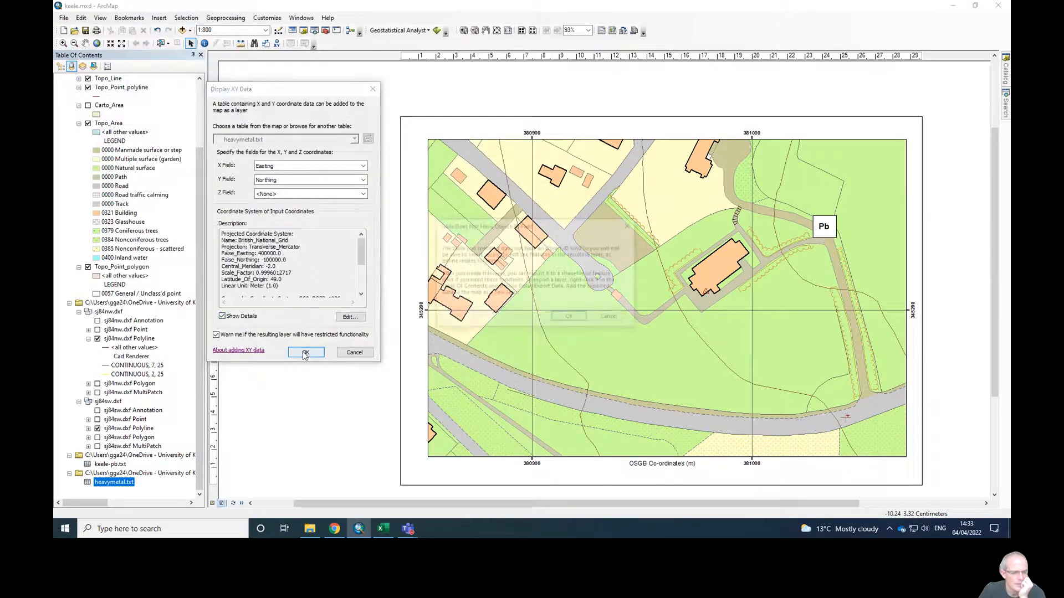
left_click(569, 314)
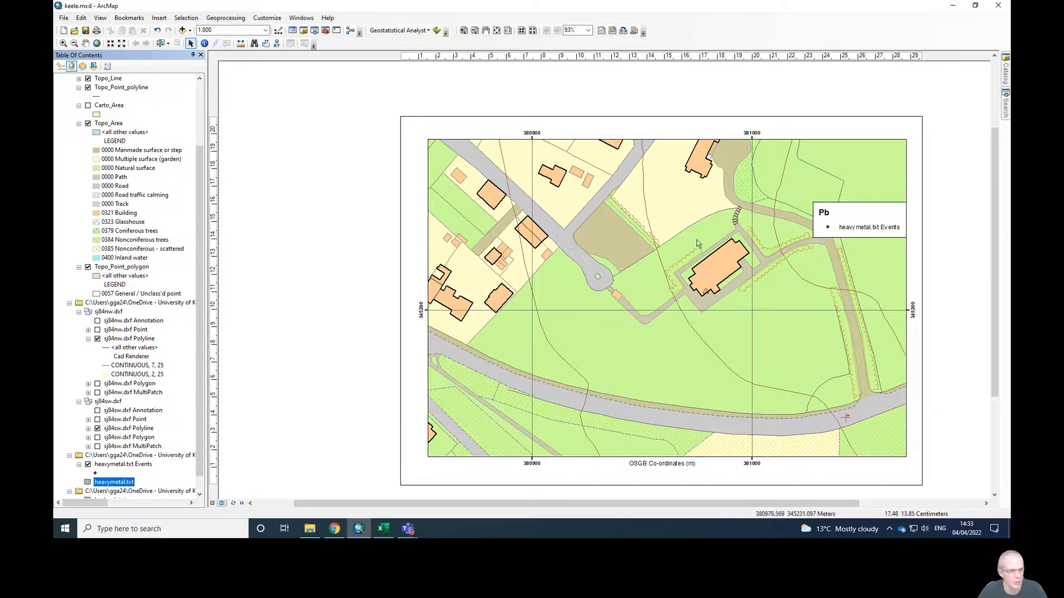
- Place the heavymetal.txt Events layer above MM data in the drawing order and turn on its feature labels
left_click(61, 67)
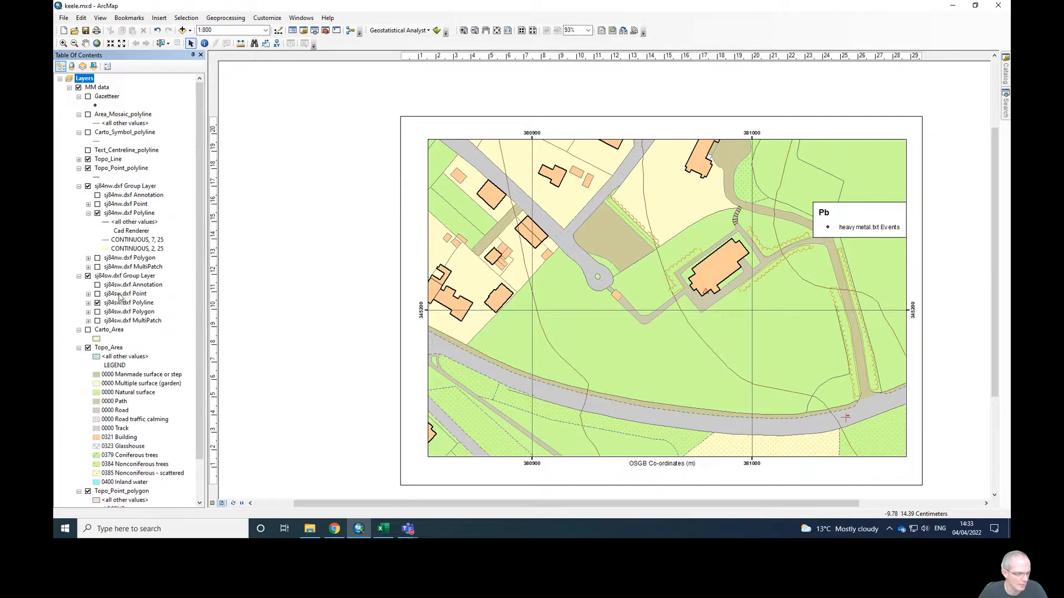
scroll(119, 332, "down", 2)
left_click(111, 483)
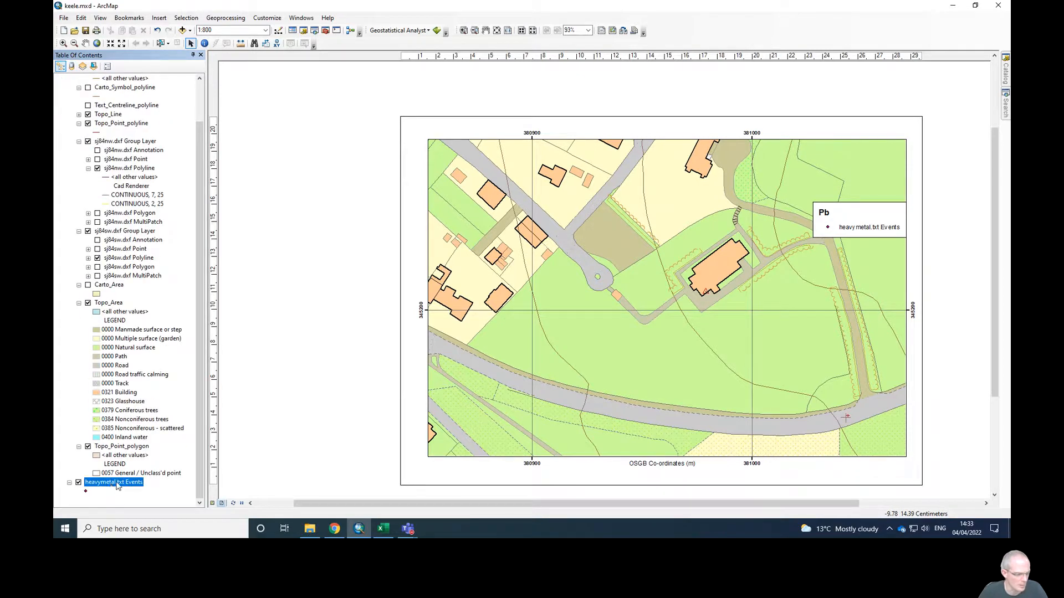
mouse_move(113, 487)
left_mouse_down()
mouse_move(121, 282)
mouse_move(103, 109)
mouse_move(113, 75)
mouse_move(102, 95)
left_mouse_up()
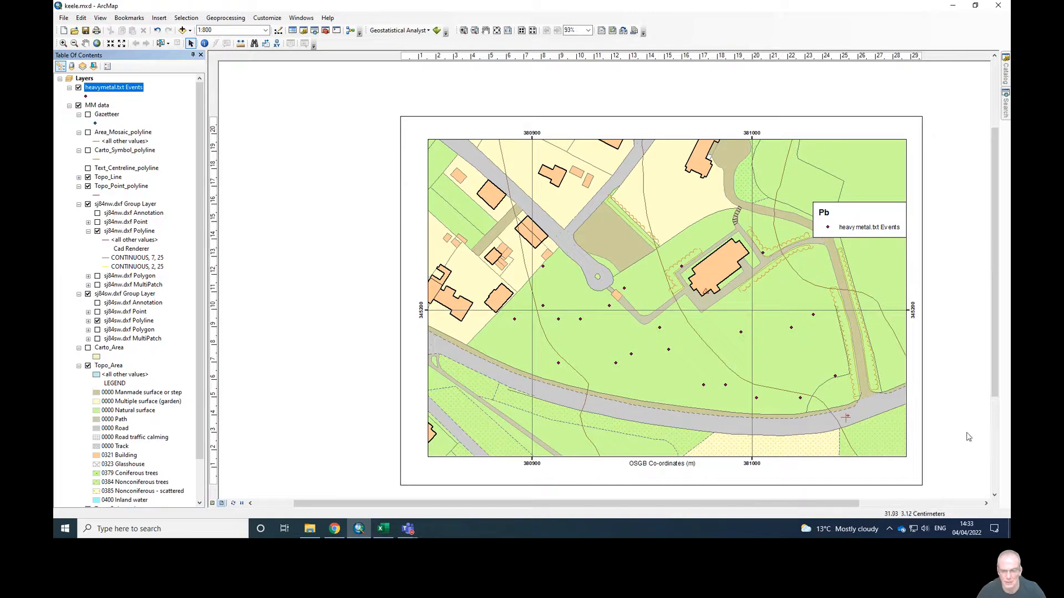
right_click(113, 91)
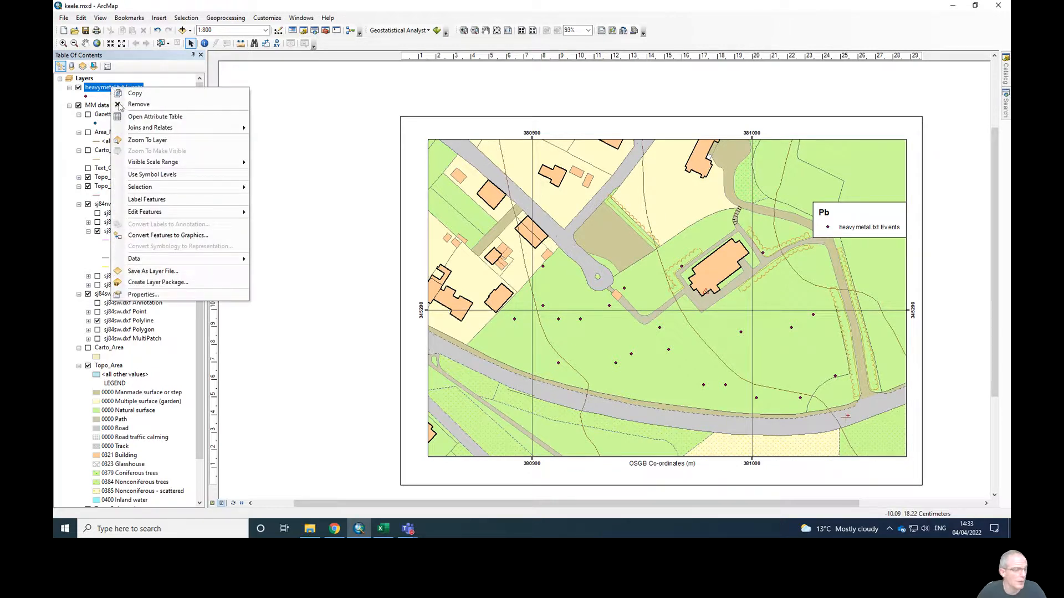
left_click(148, 201)
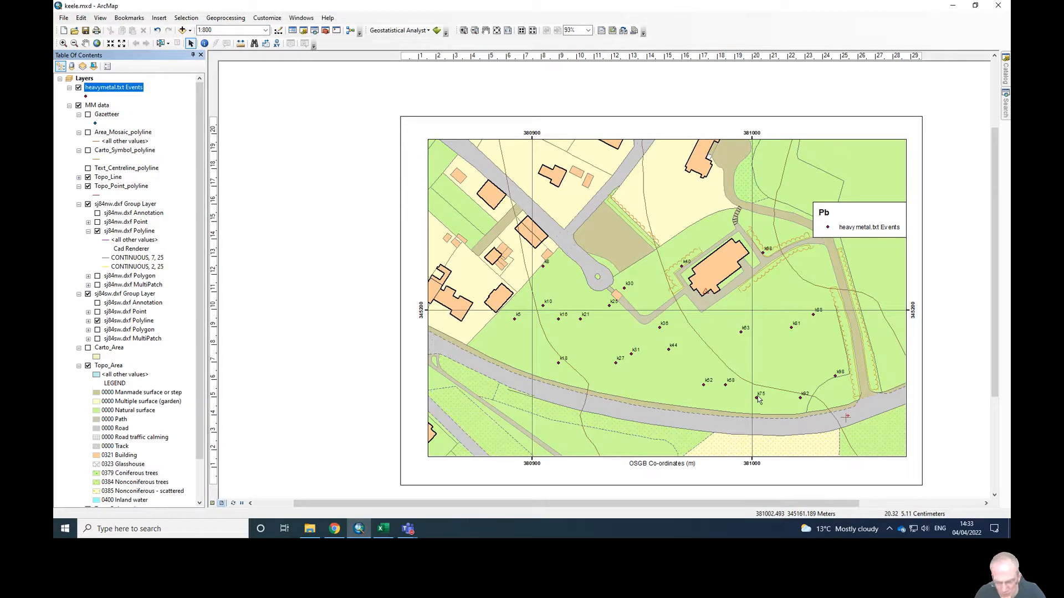
- Open the layer properties of heavymetal.txt Events and look through the general, source, selection, display and symbology settings
right_click(102, 92)
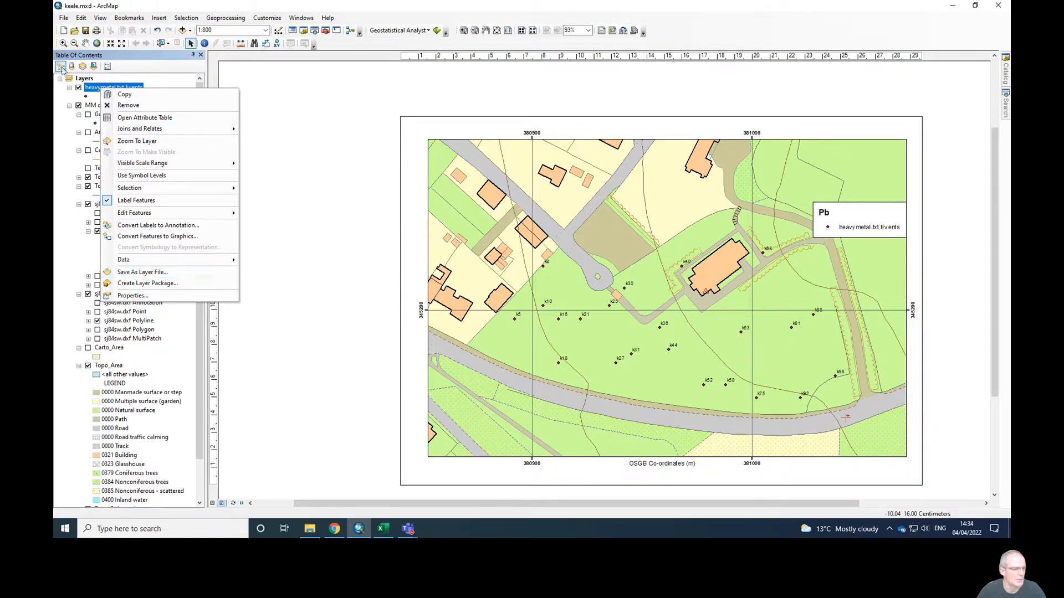
left_click(137, 297)
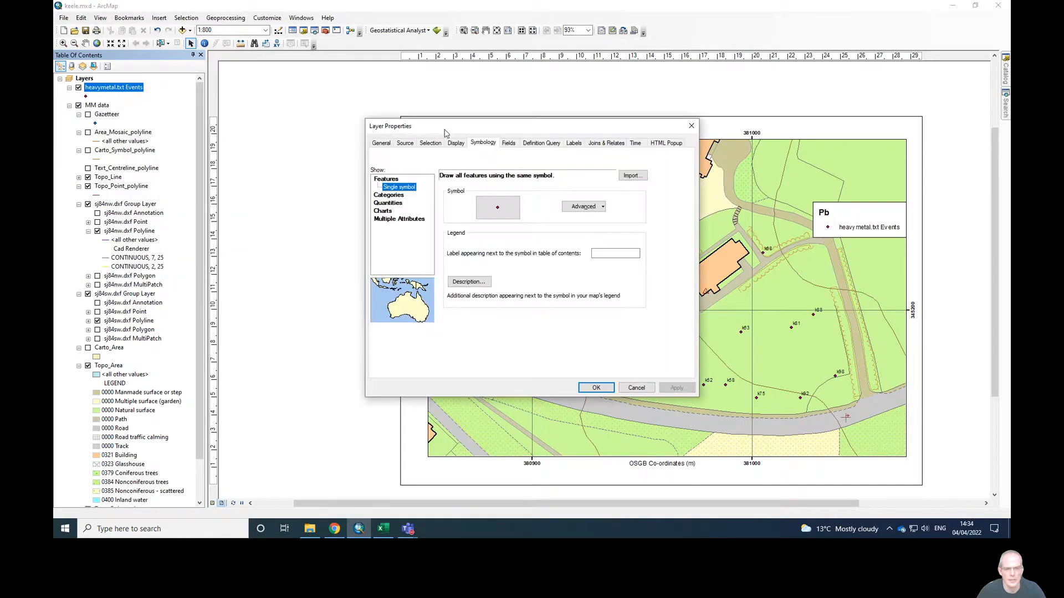
left_click_drag(451, 130, 163, 109)
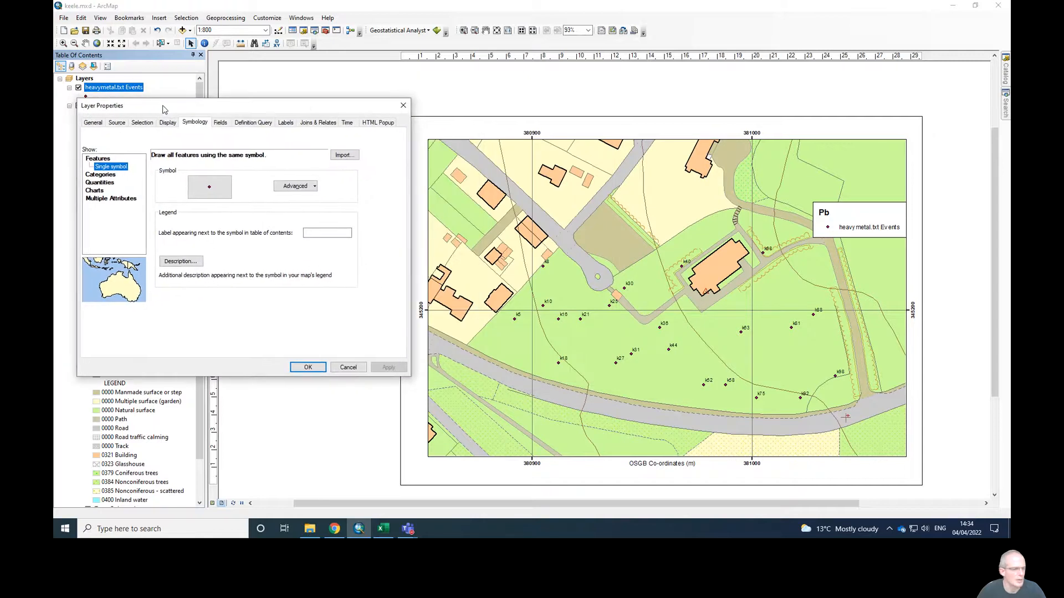
left_click(92, 123)
left_click(116, 123)
left_click(142, 123)
left_click(162, 124)
left_click(191, 123)
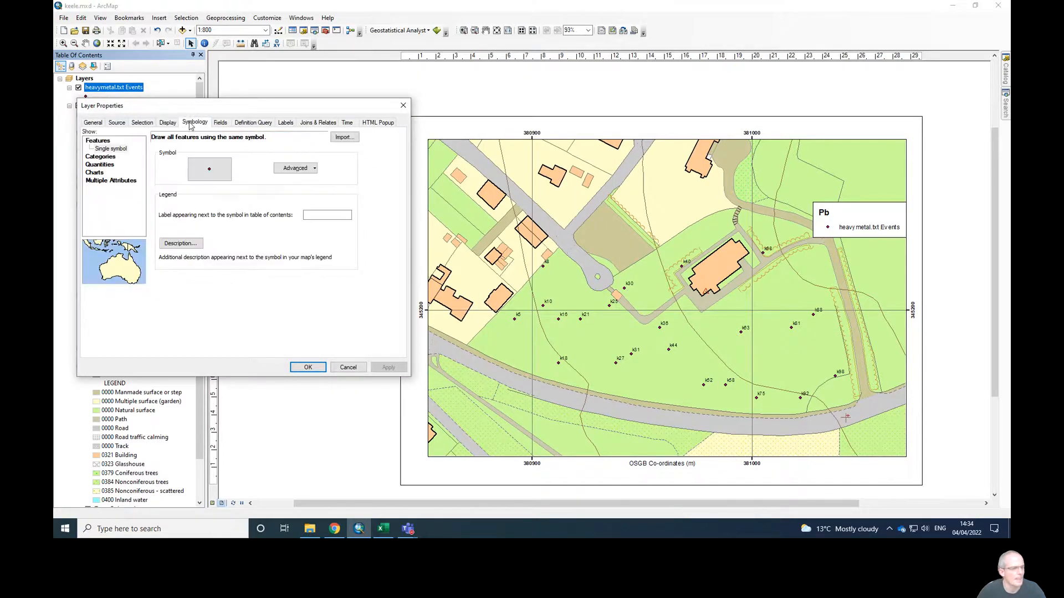
- Symbolise the heavymetal.txt Events points with graduated symbols using Pb as the value field, and apply it
left_click(103, 164)
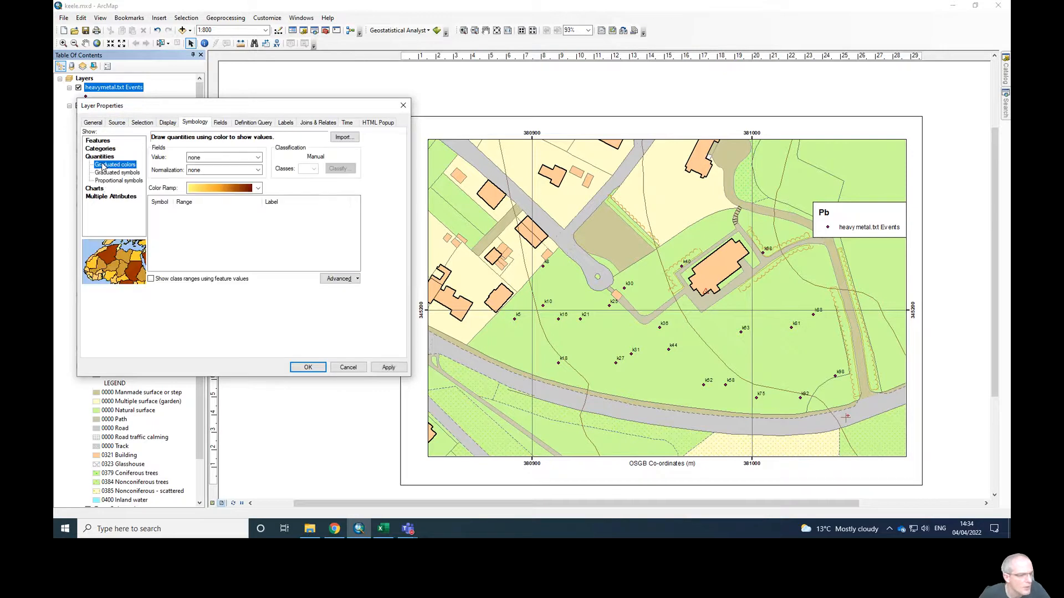
left_click(103, 173)
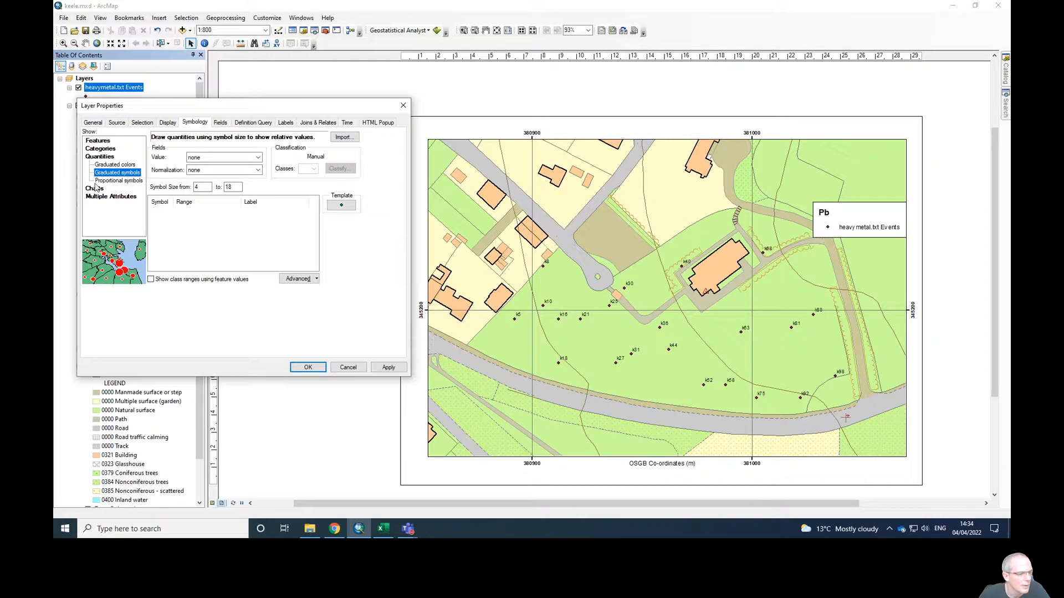
left_click(200, 158)
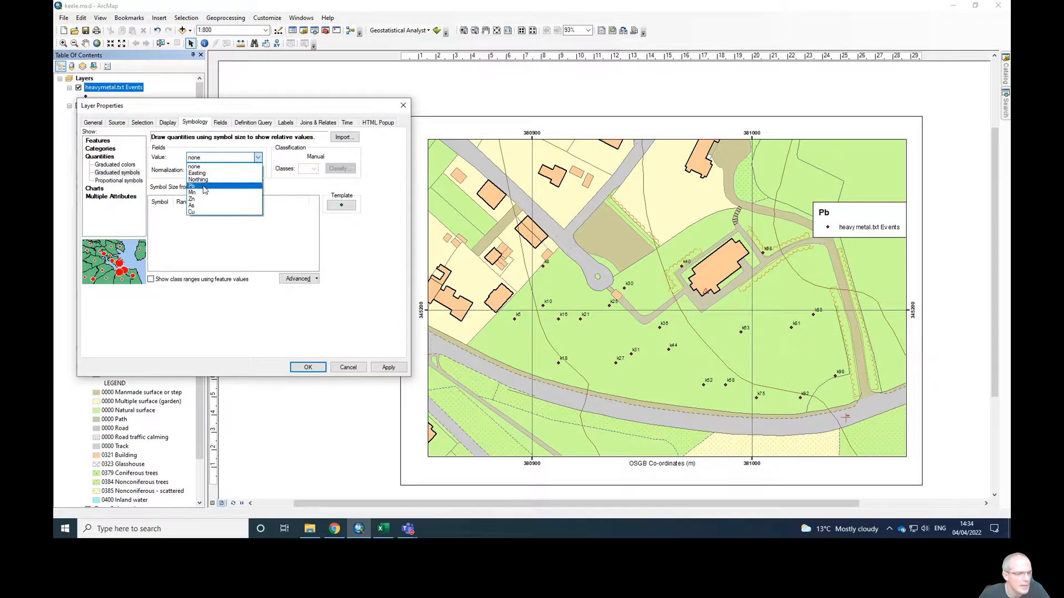
left_click(202, 186)
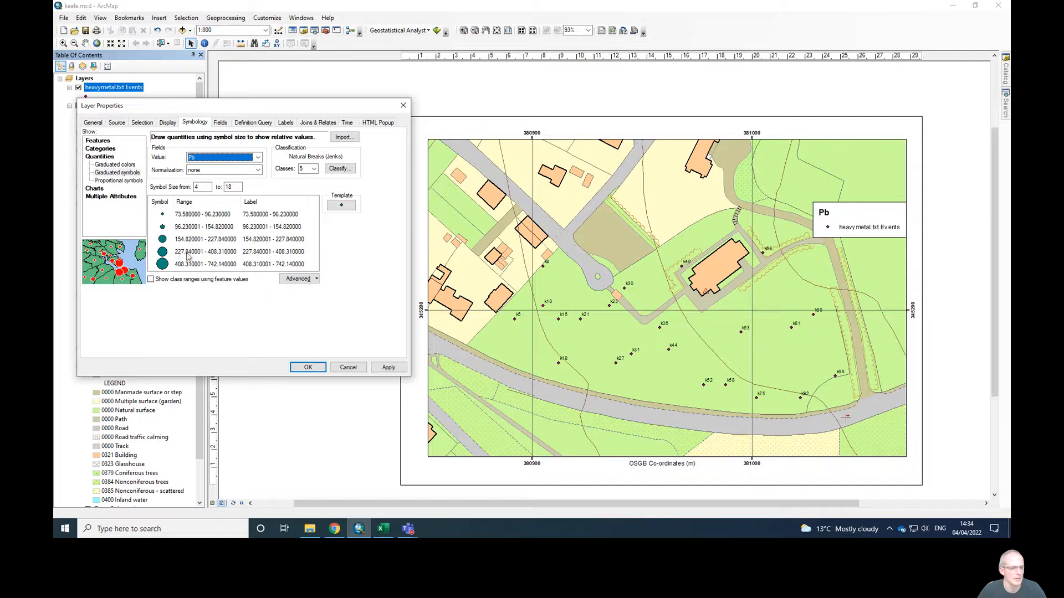
left_click(389, 367)
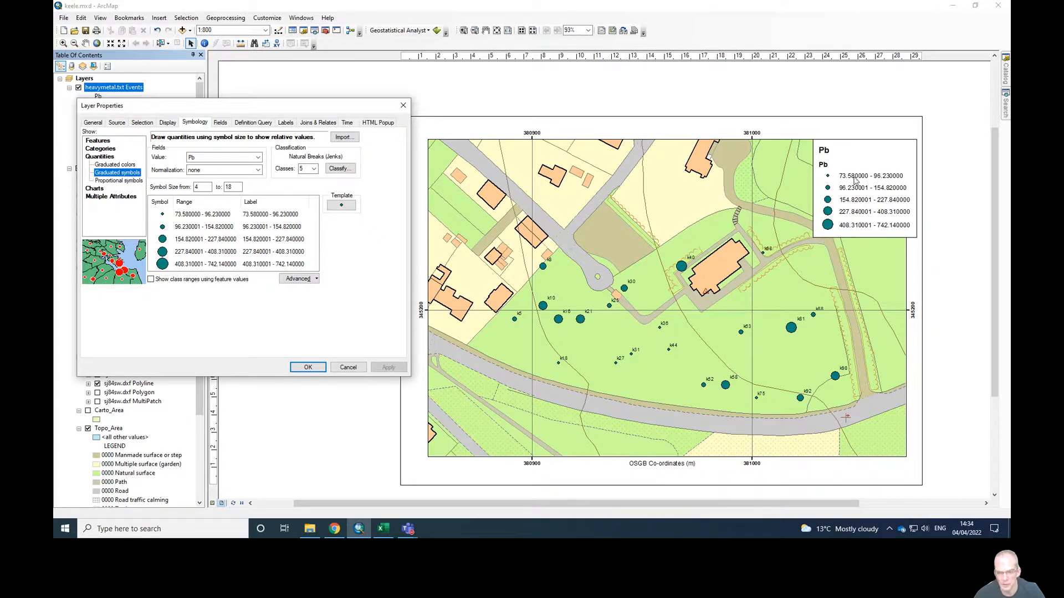
- Format the Pb class labels as numeric with 2 decimal places and apply the change to the legend
right_click(205, 216)
left_click(177, 302)
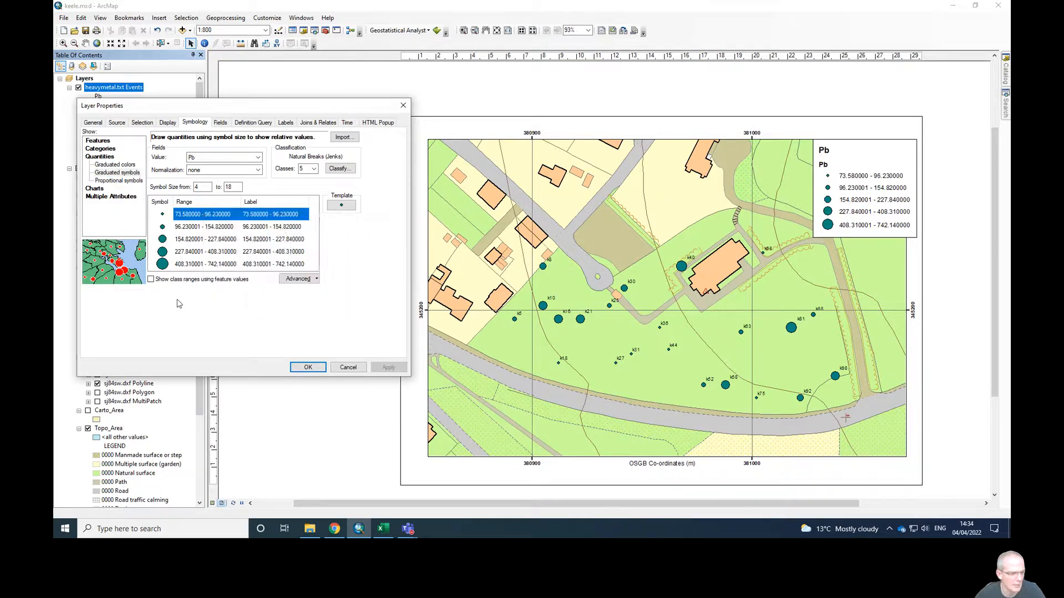
right_click(197, 217)
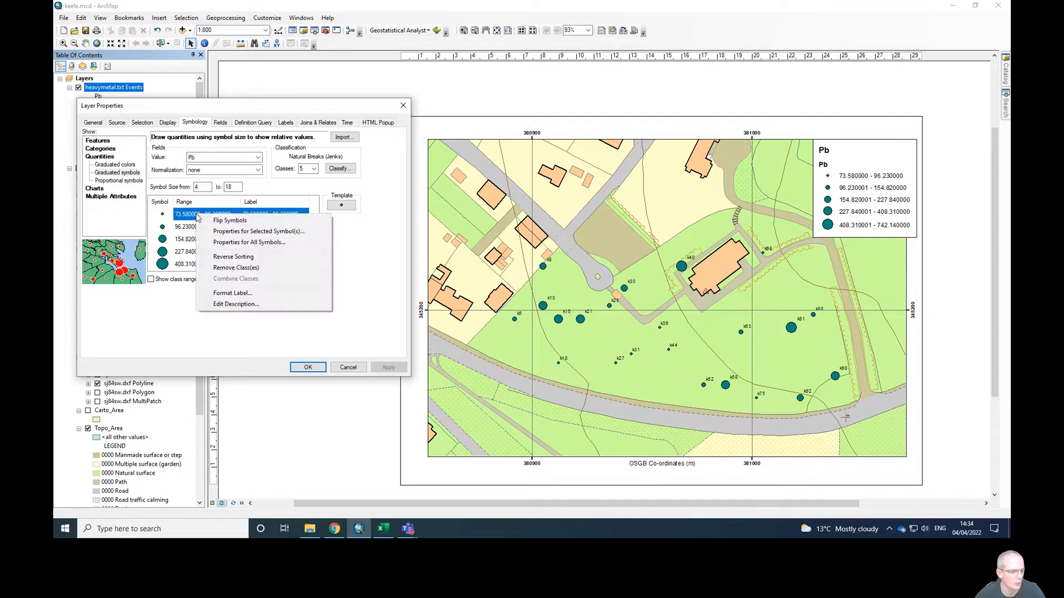
left_click(220, 294)
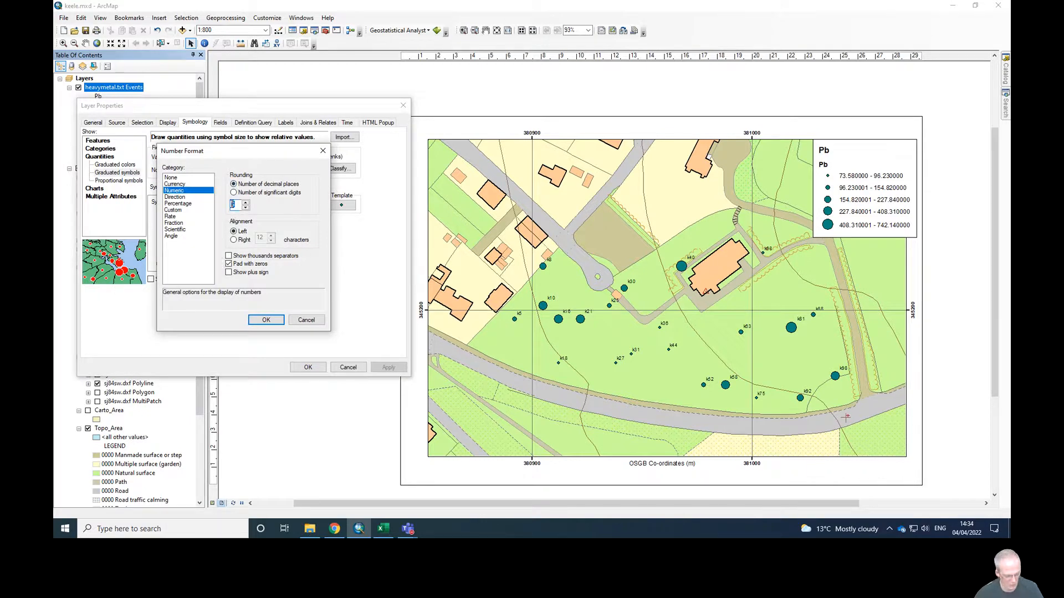
type("2")
left_click(263, 317)
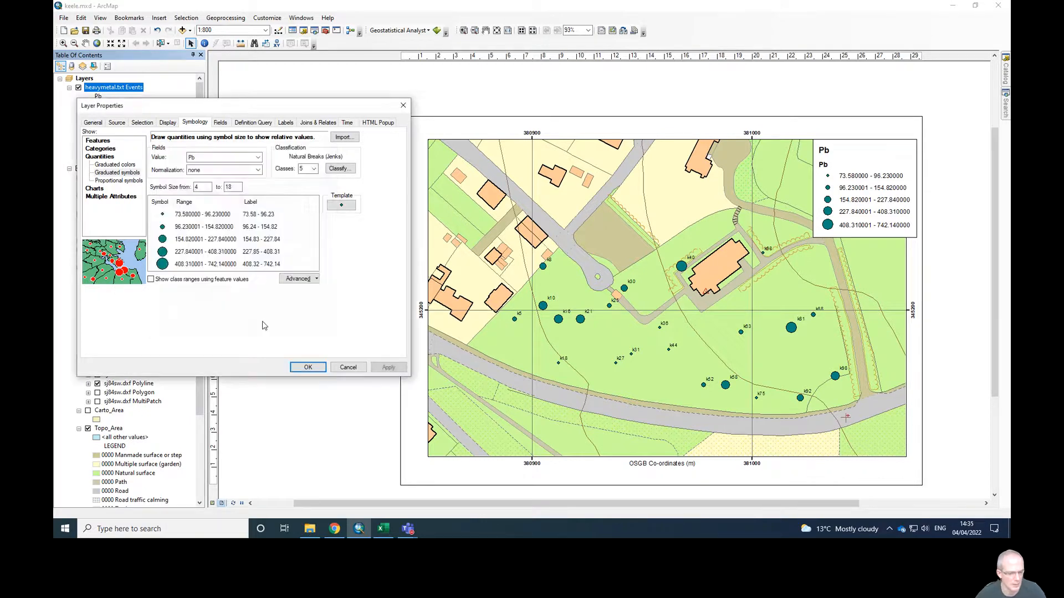
left_click(378, 367)
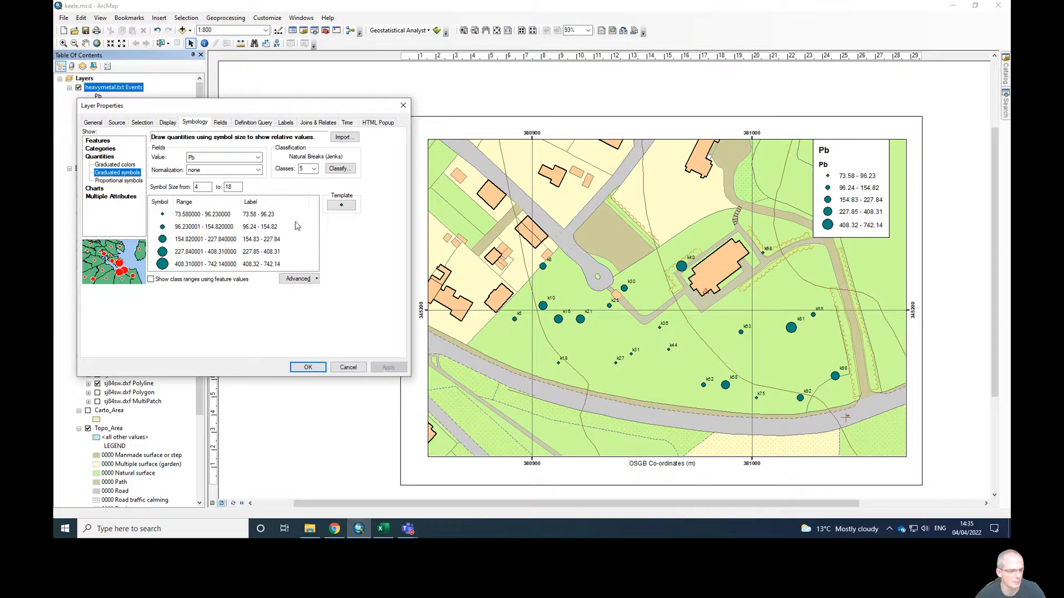
- Leave the normalization at none, switch the graduated symbols' value field to Mn and apply it to the map
left_click(256, 171)
left_click(256, 172)
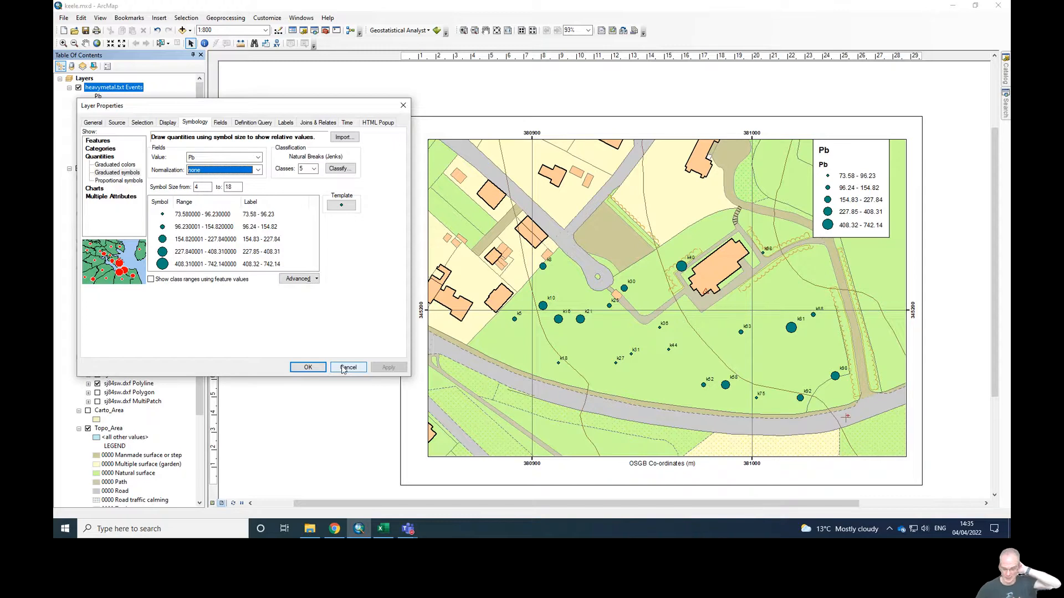
left_click(258, 158)
left_click(197, 193)
left_click(387, 368)
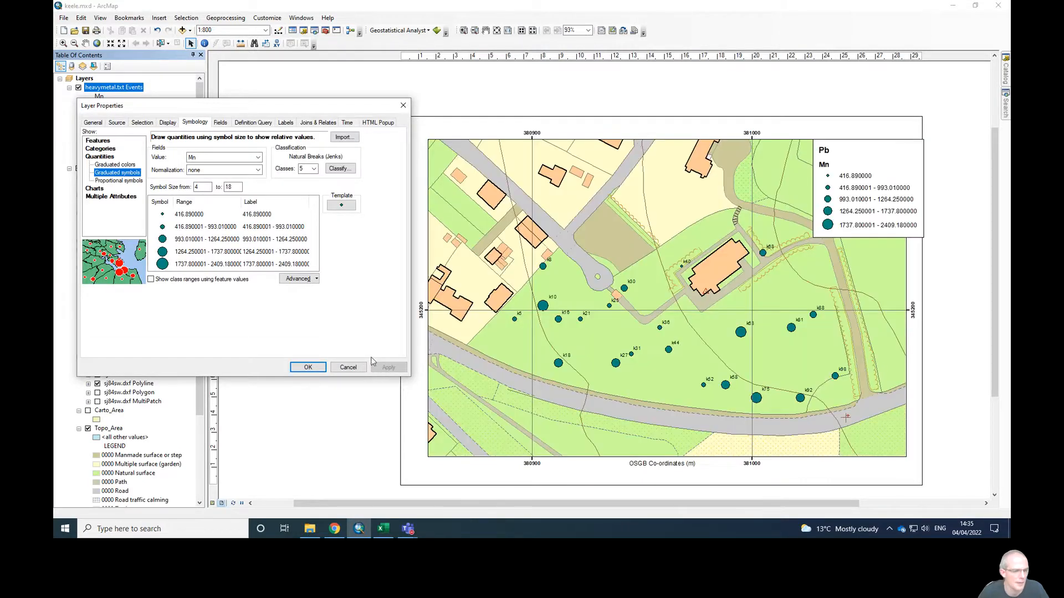
- Recolour the template for the Mn graduated symbols to orange-red and apply it to the map
left_click(342, 207)
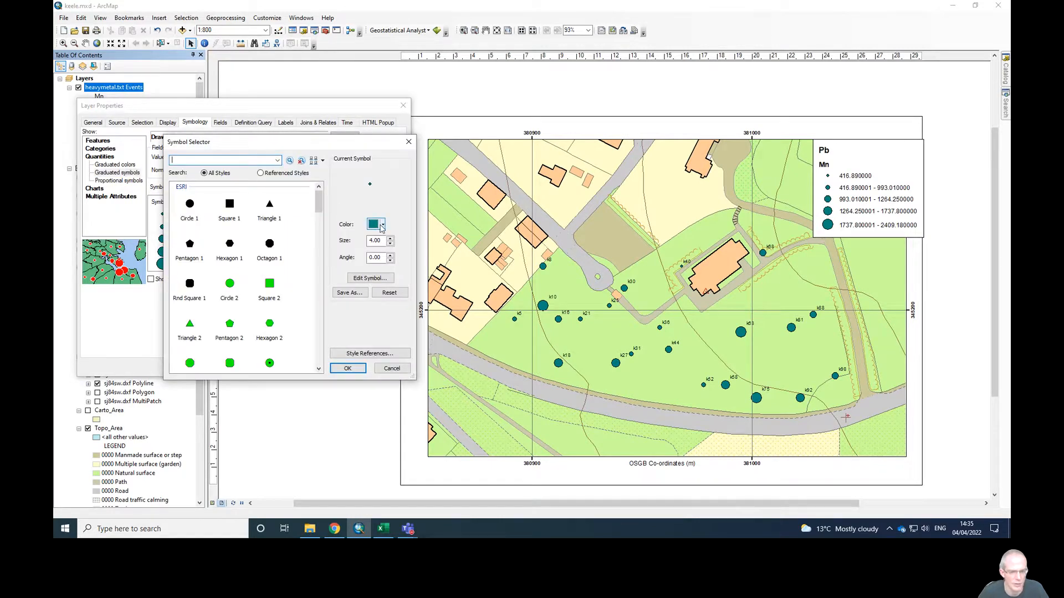
left_click(382, 225)
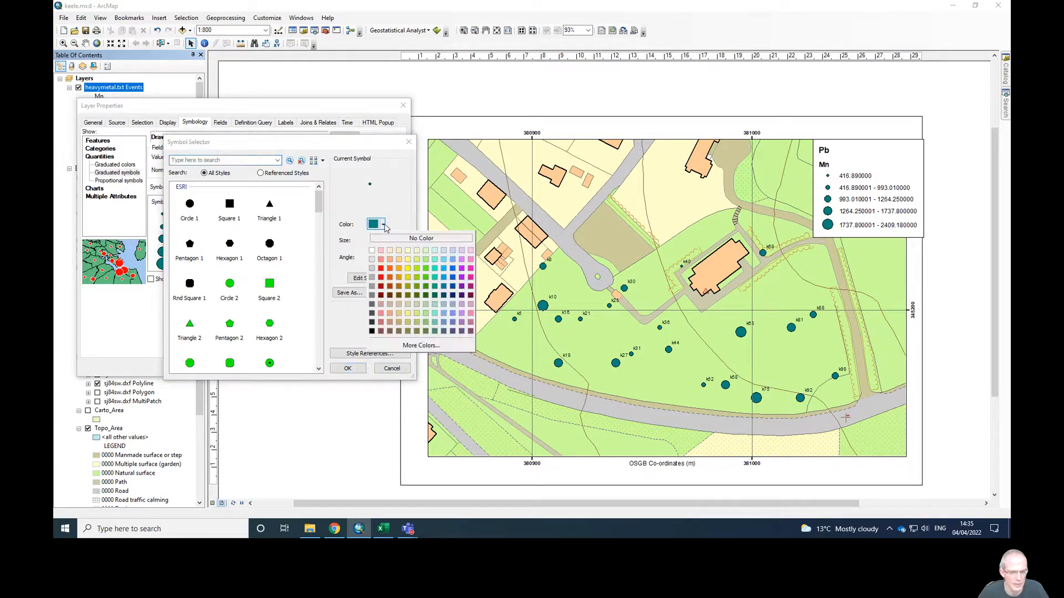
left_click(390, 277)
left_click(351, 369)
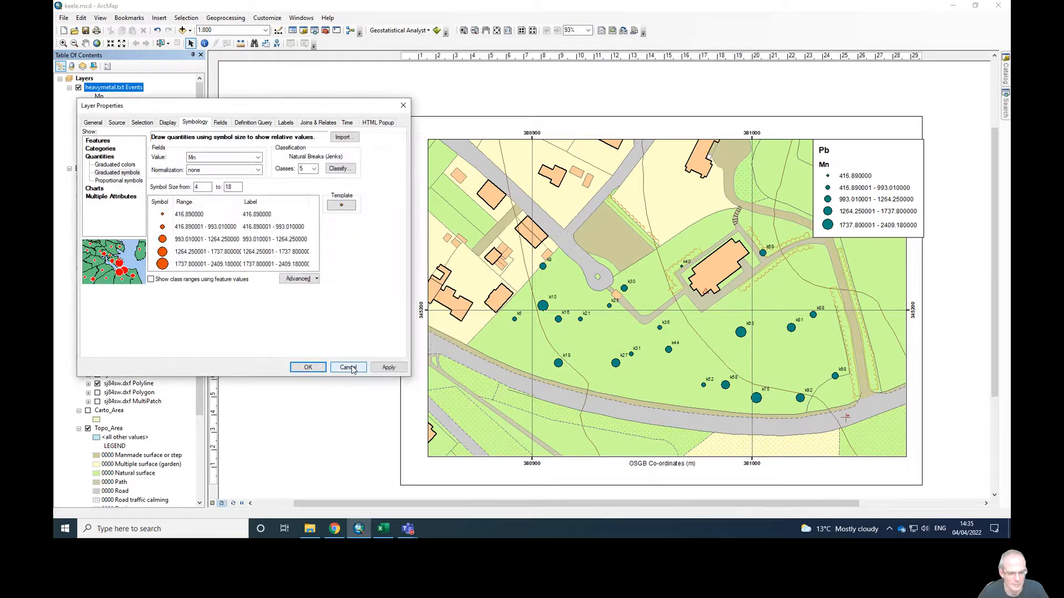
left_click(386, 367)
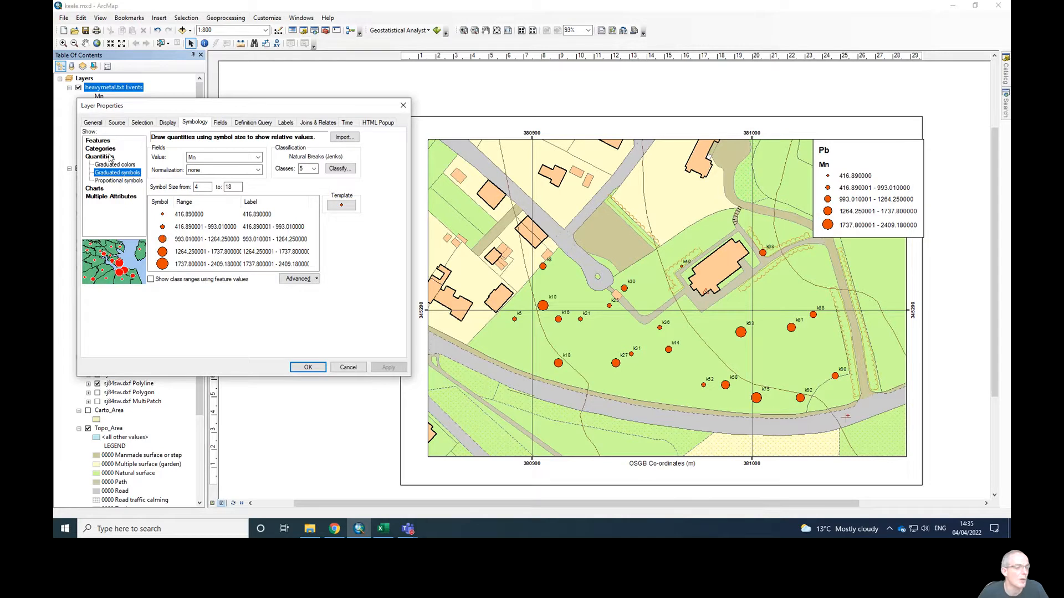
- Switch the layer's symbology to proportional symbols with Pb as the value field, keeping the unit as Unknown Units
left_click(164, 124)
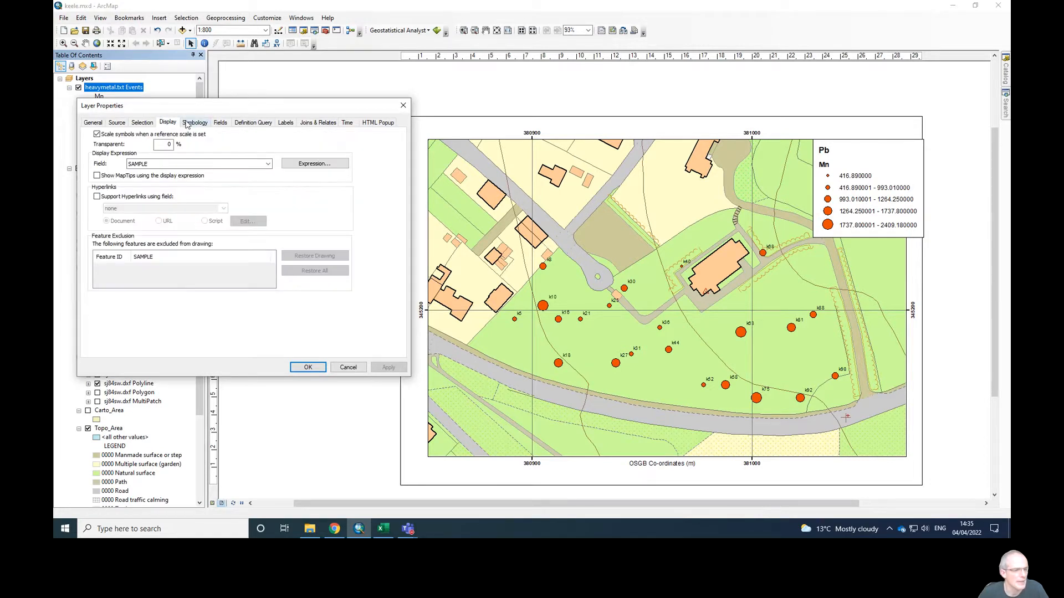
left_click(187, 123)
left_click(120, 182)
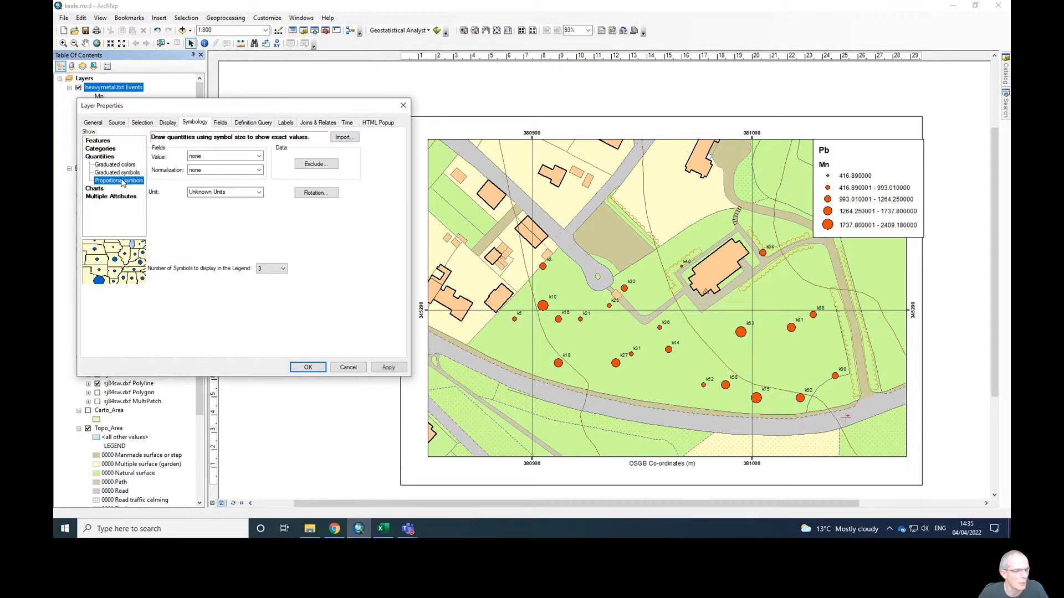
left_click(217, 158)
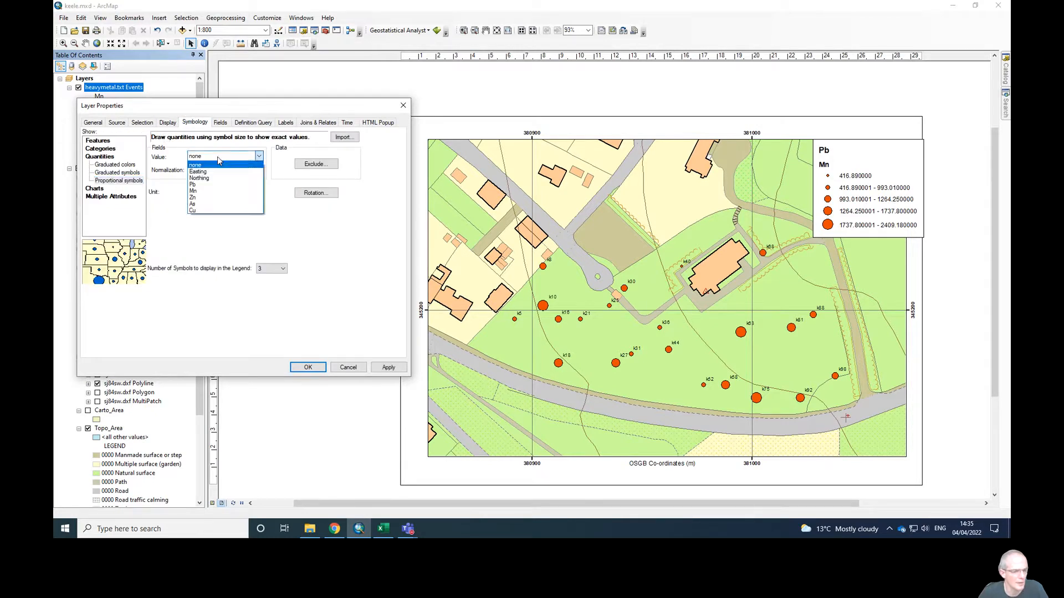
left_click(204, 186)
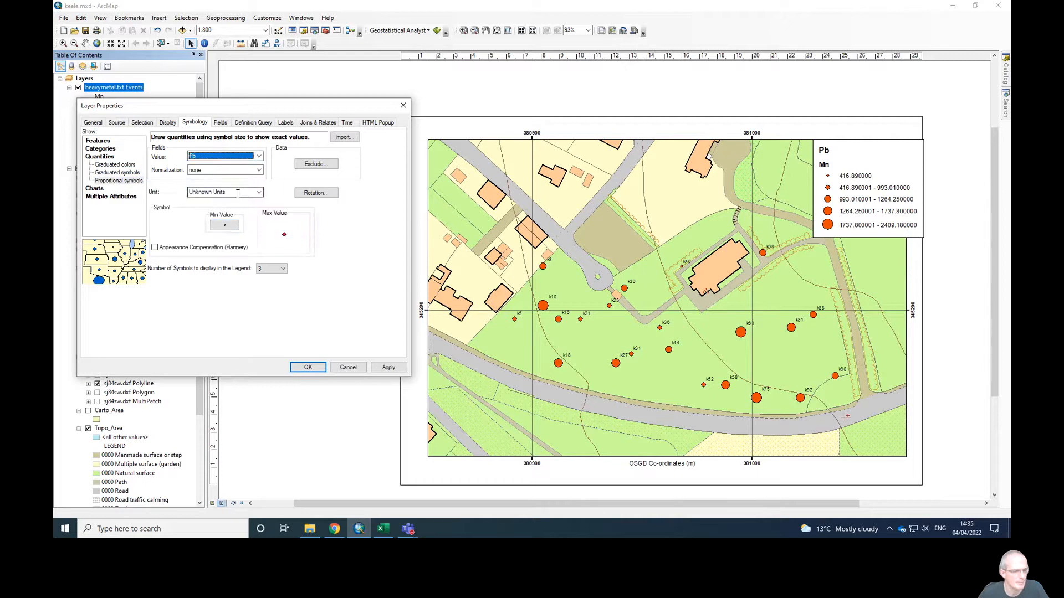
left_click(237, 193)
left_click(258, 193)
left_click(258, 193)
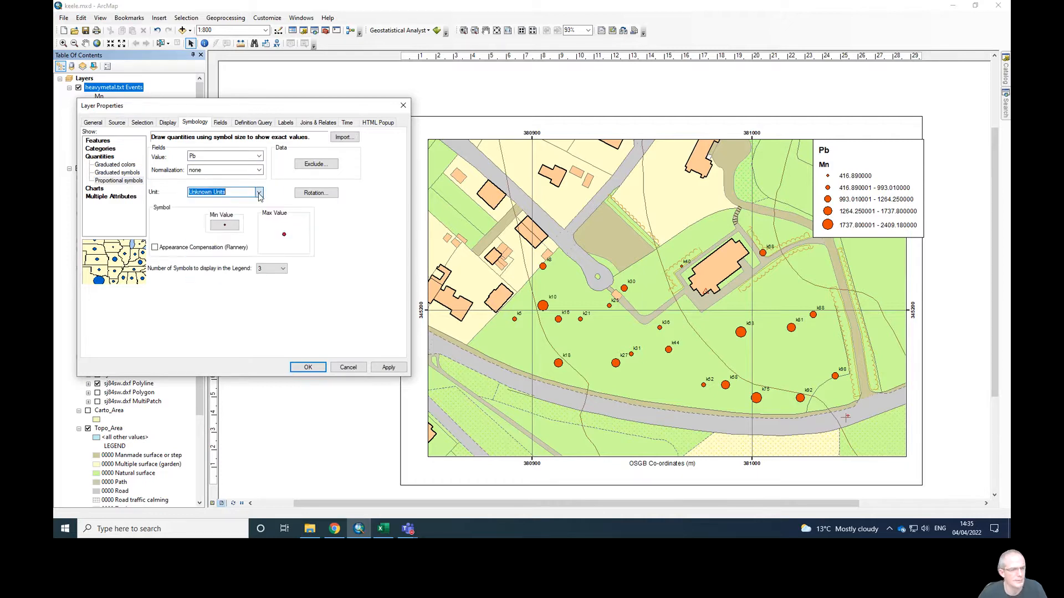
- Increase the size of the minimum-value symbol, apply the proportional Pb symbology and close the layer properties
left_click(225, 226)
left_click(388, 241)
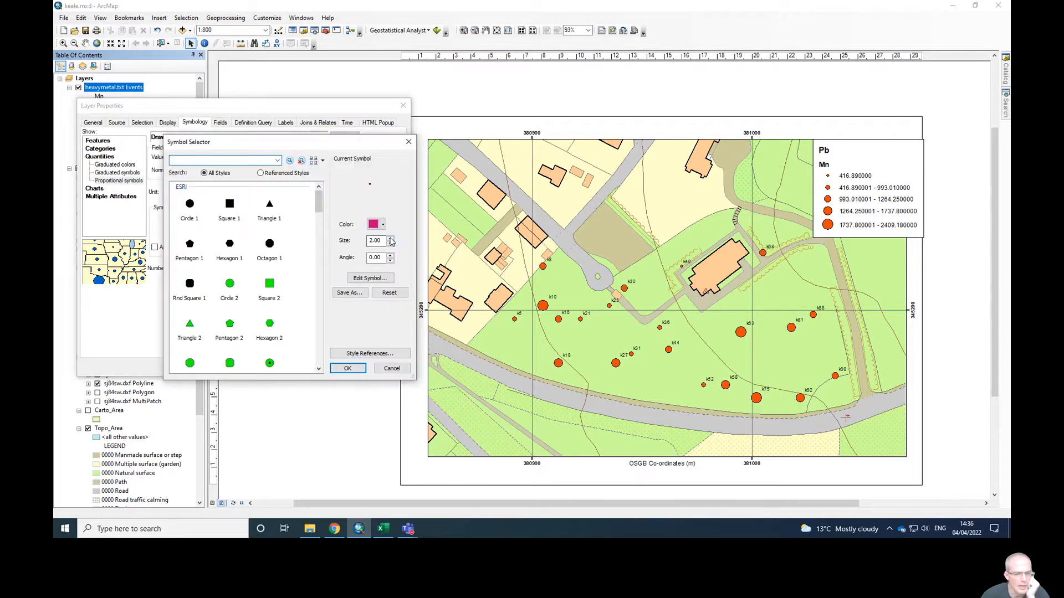
left_click(345, 372)
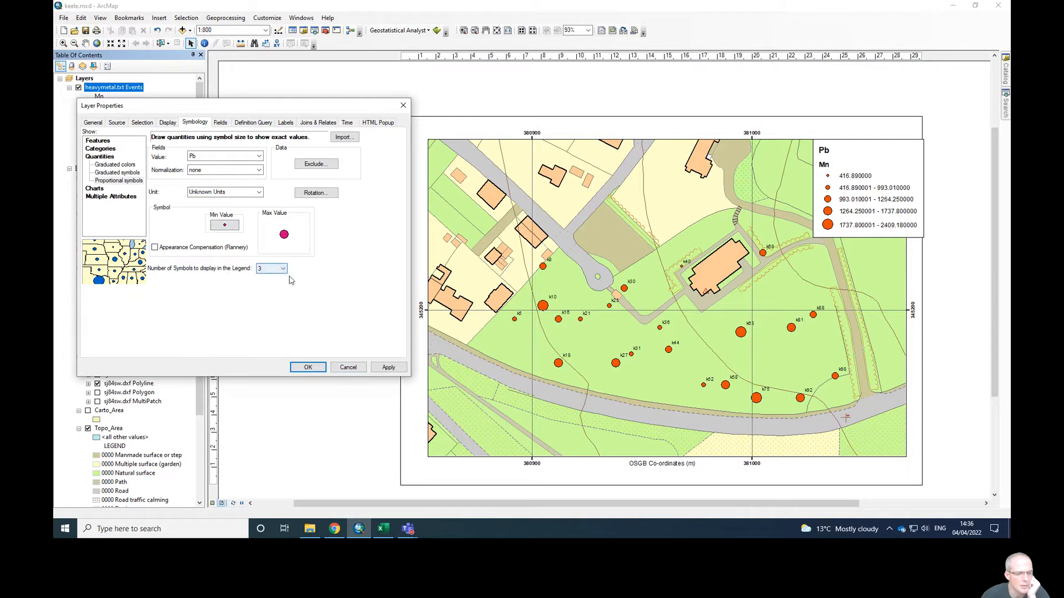
left_click(388, 369)
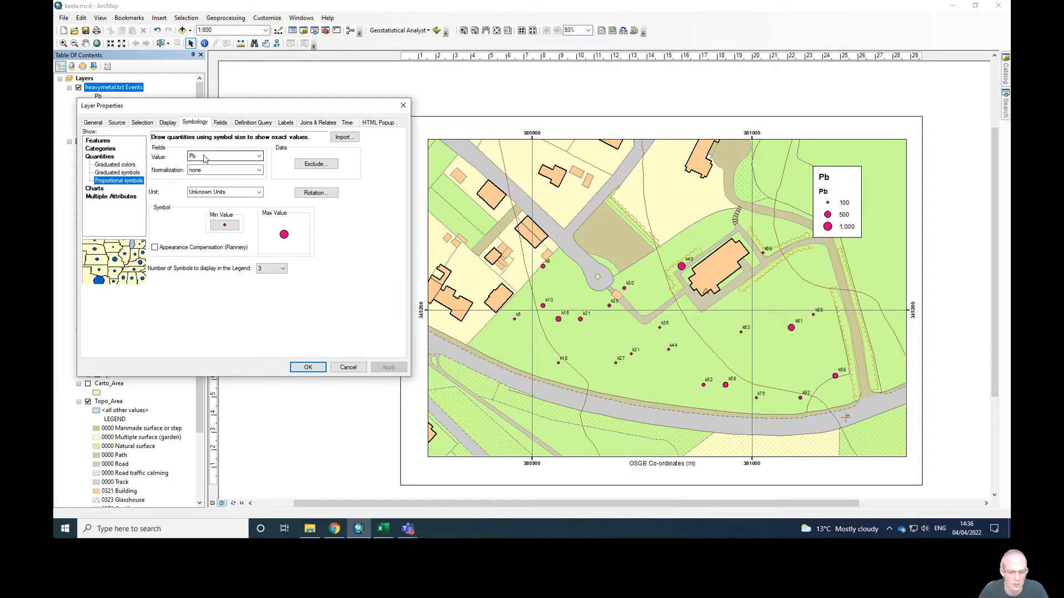
left_click(308, 368)
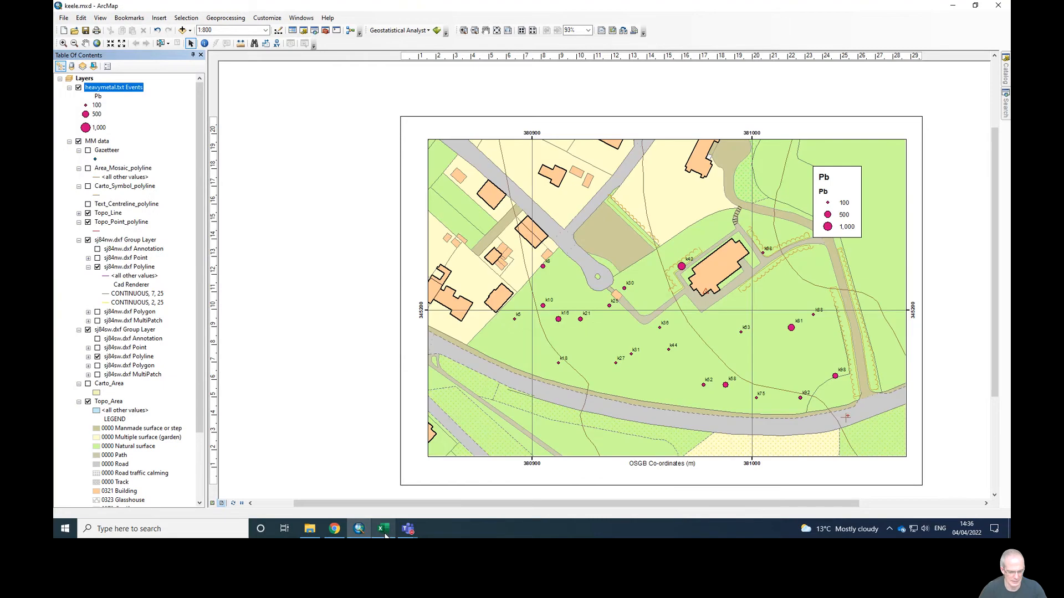
- Switch to the Teams meeting window and stop sharing the screen
mouse_move(394, 530)
left_click(407, 488)
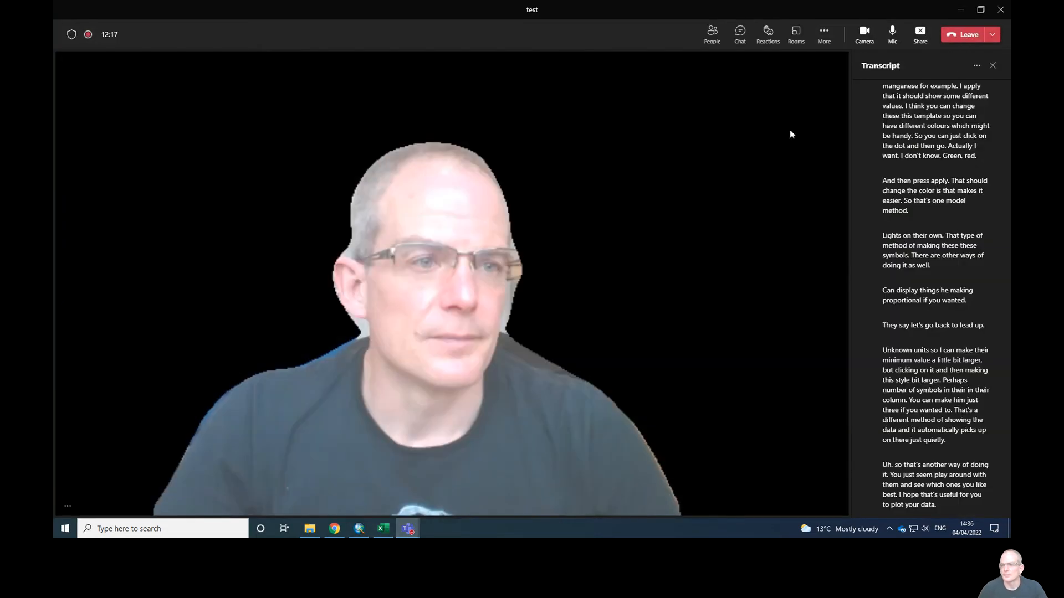
left_click(920, 35)
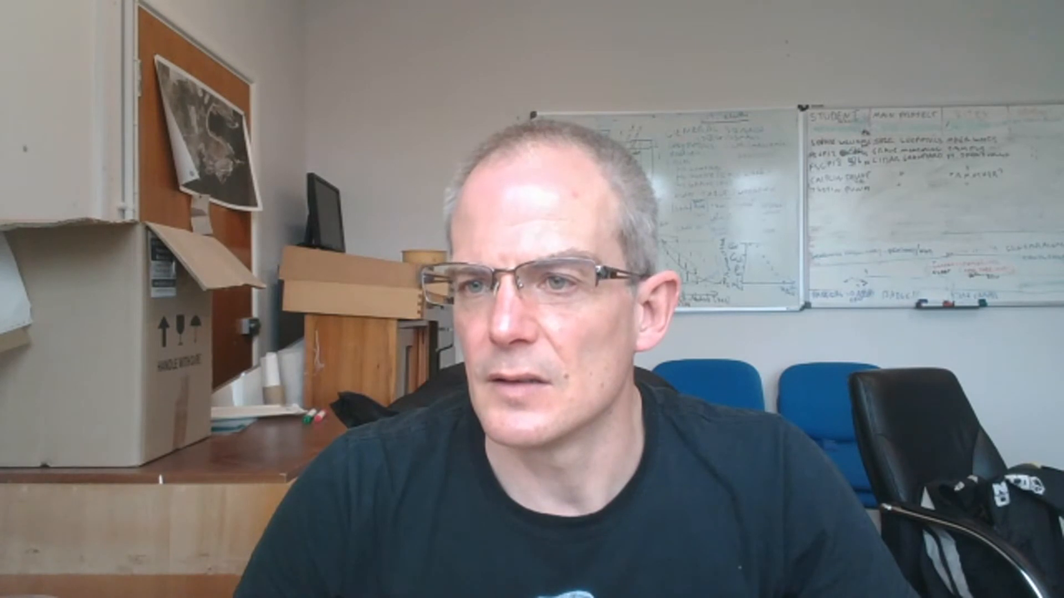